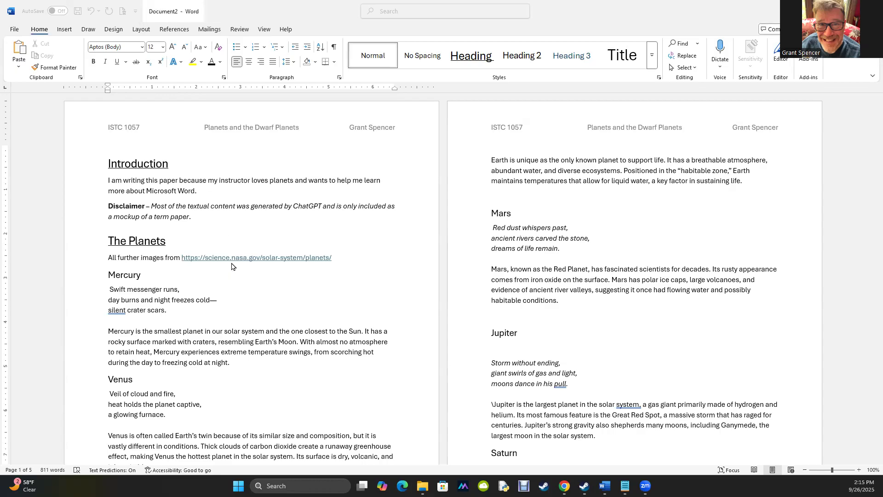
# Save the document as Planets in the Downloads folder, and try to turn on AutoSave
pyautogui.click(61, 14)
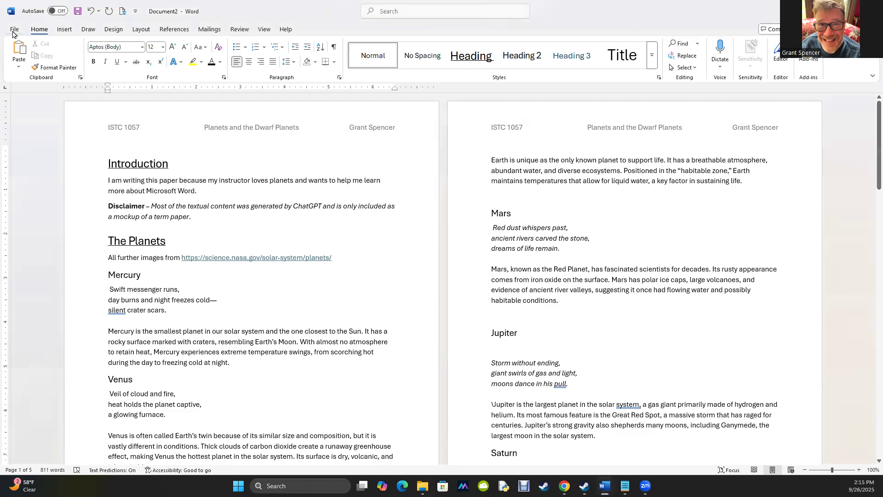
pyautogui.click(78, 11)
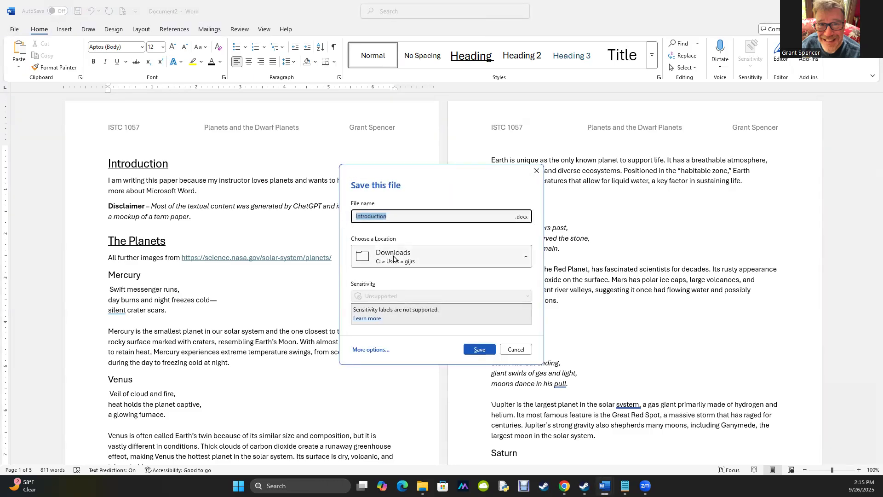
pyautogui.write('Planets')
pyautogui.press('Return')
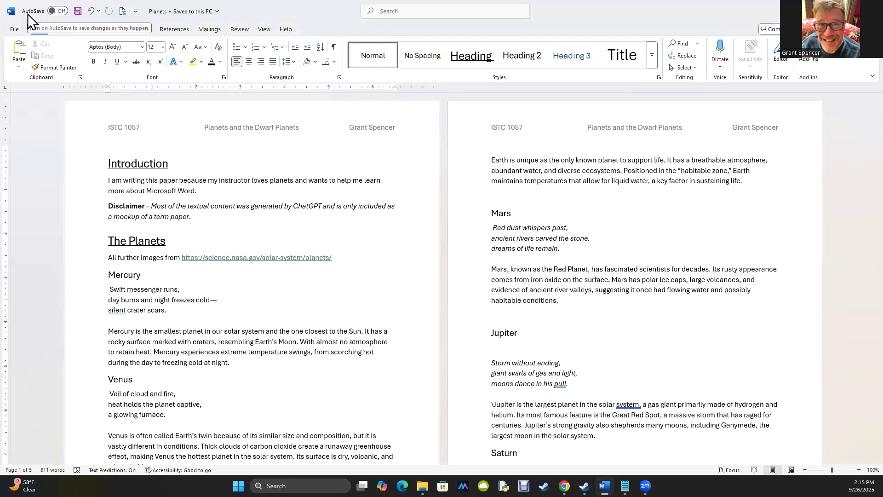
pyautogui.click(59, 10)
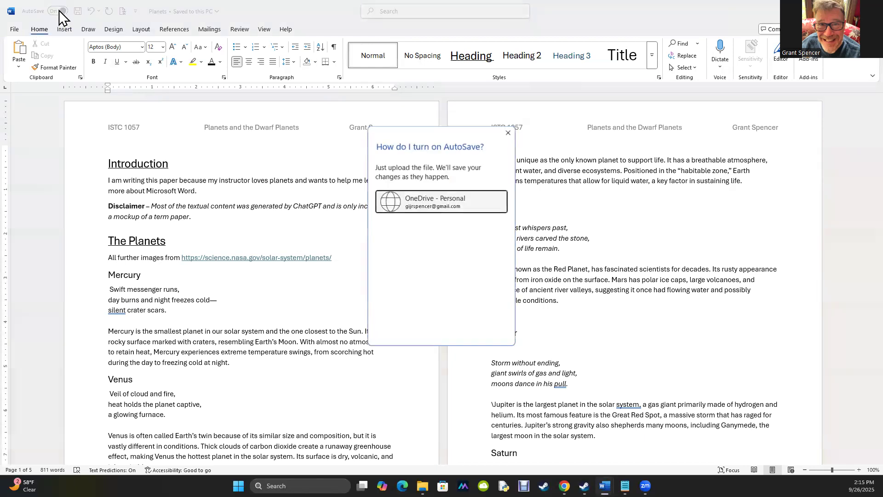
pyautogui.click(509, 133)
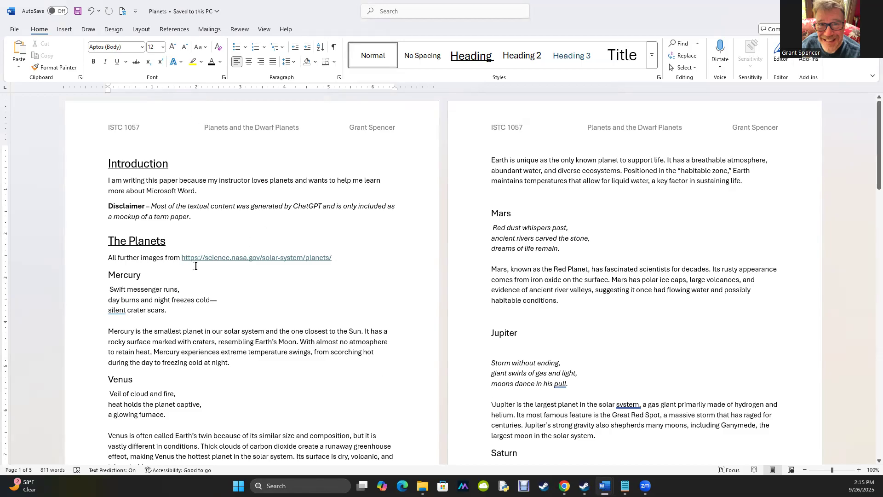
# Remove the empty line above the Mars heading and the leading space before the Mars poem
pyautogui.click(506, 189)
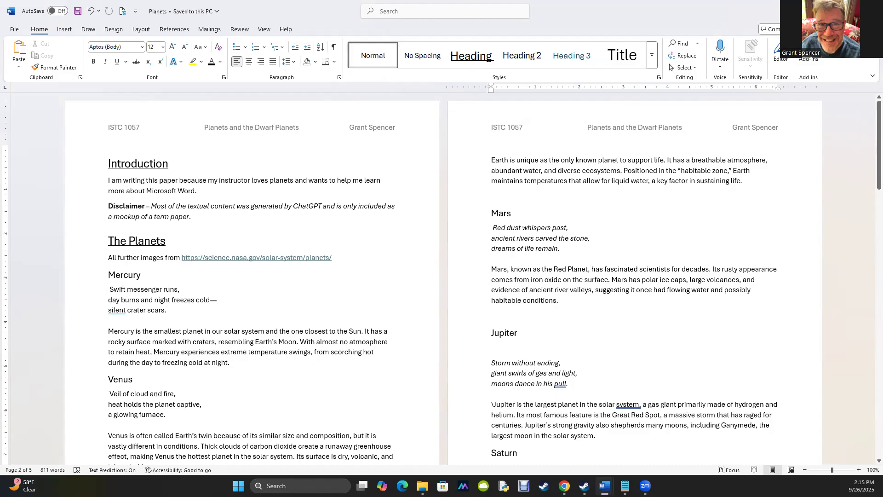
pyautogui.press('Delete')
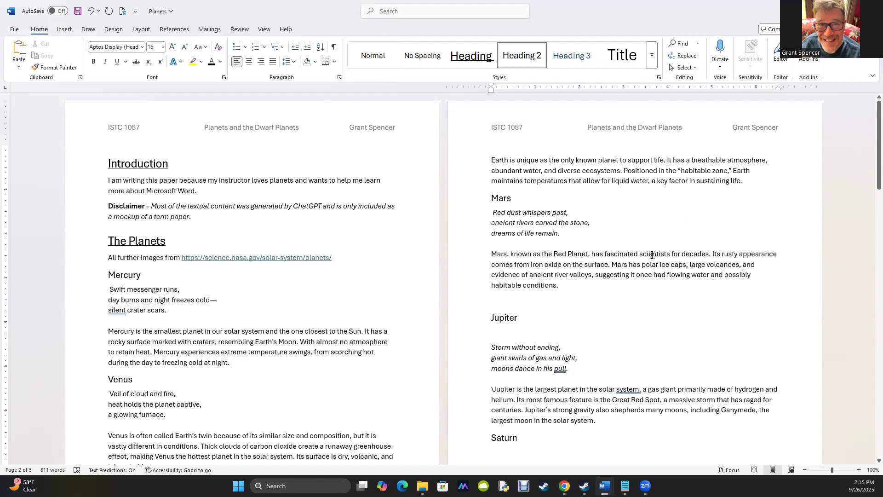
pyautogui.click(492, 213)
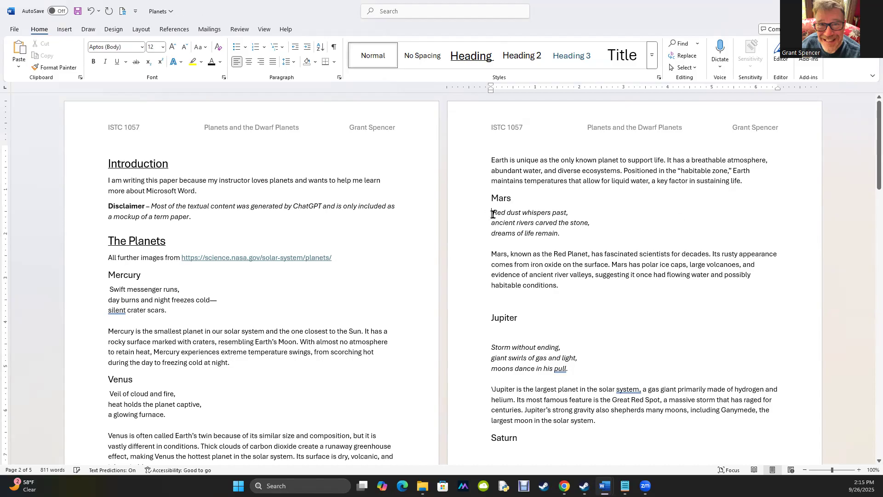
pyautogui.press('Delete')
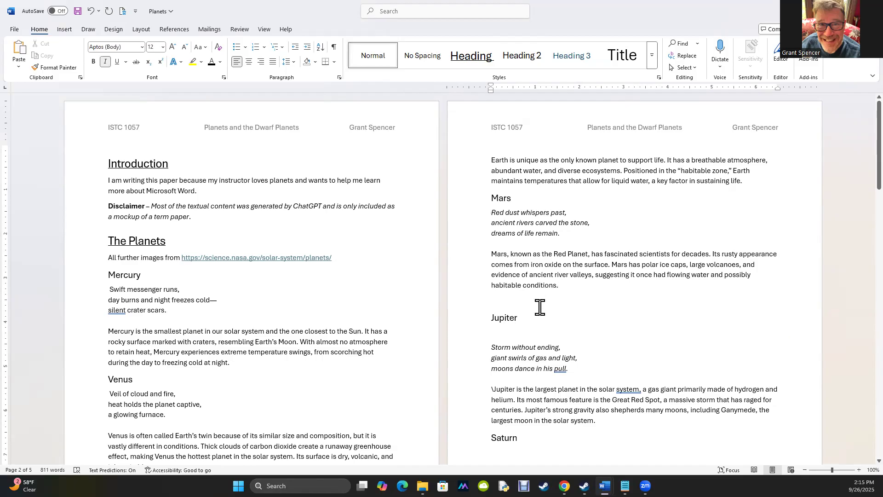
# Remove the empty line between the Jupiter heading and its poem
pyautogui.click(522, 332)
pyautogui.press('Delete')
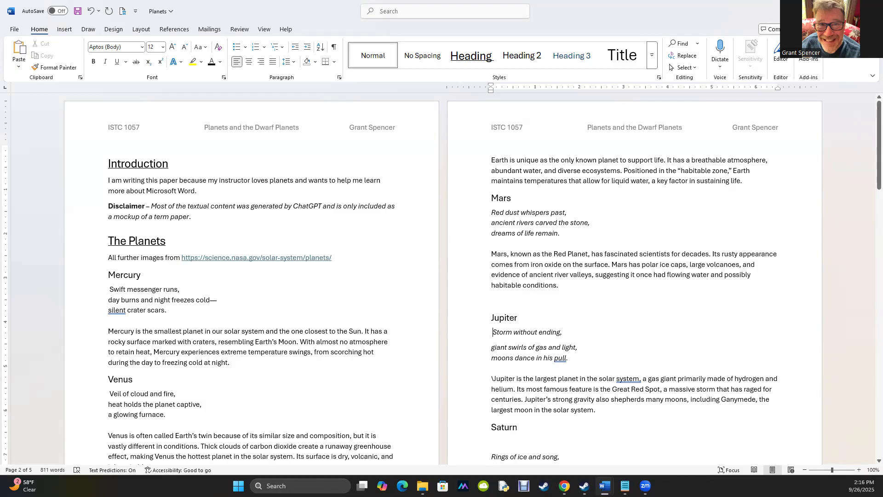
pyautogui.press('BackSpace')
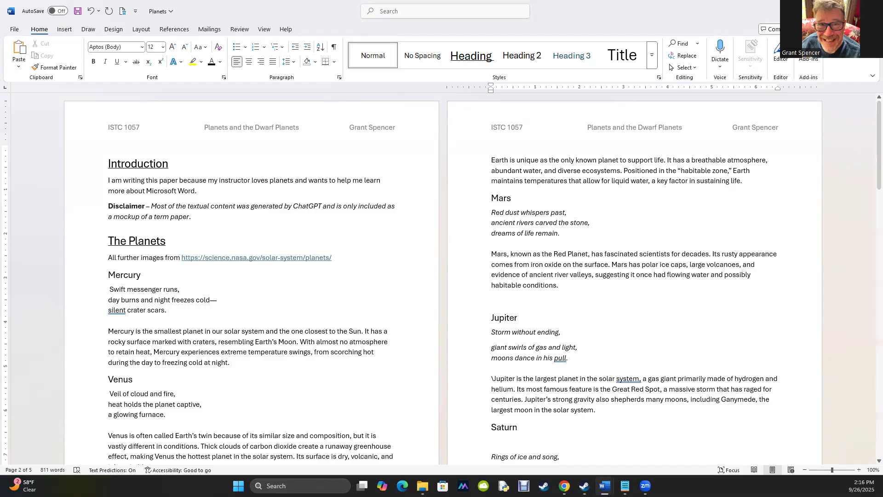
pyautogui.click(50, 69)
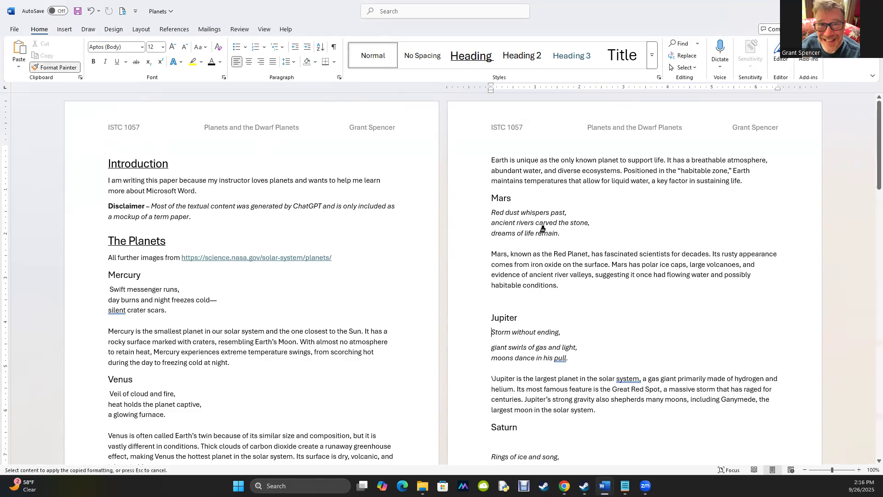
pyautogui.moveTo(566, 235)
pyautogui.mouseDown()
pyautogui.moveTo(492, 219)
pyautogui.moveTo(491, 211)
pyautogui.mouseUp()
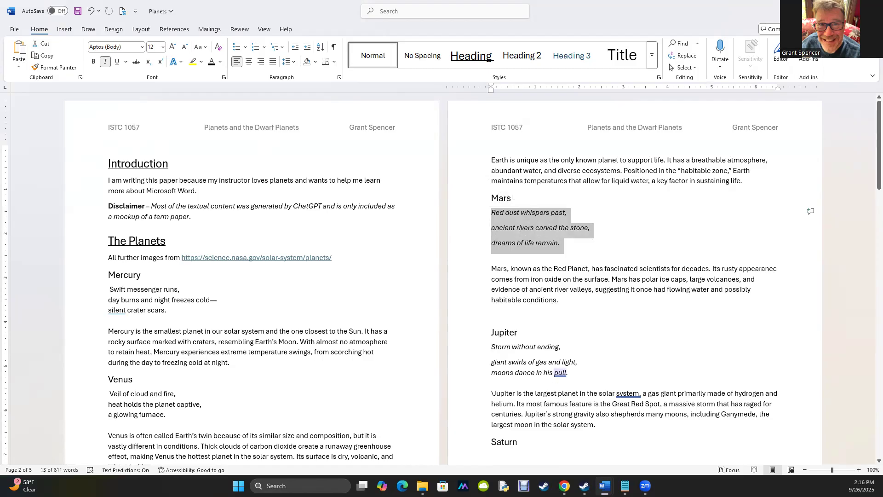
pyautogui.hotkey('ctrl', 'z')
# Copy the Mars poem's formatting onto the Jupiter poem with Format Painter
pyautogui.click(562, 253)
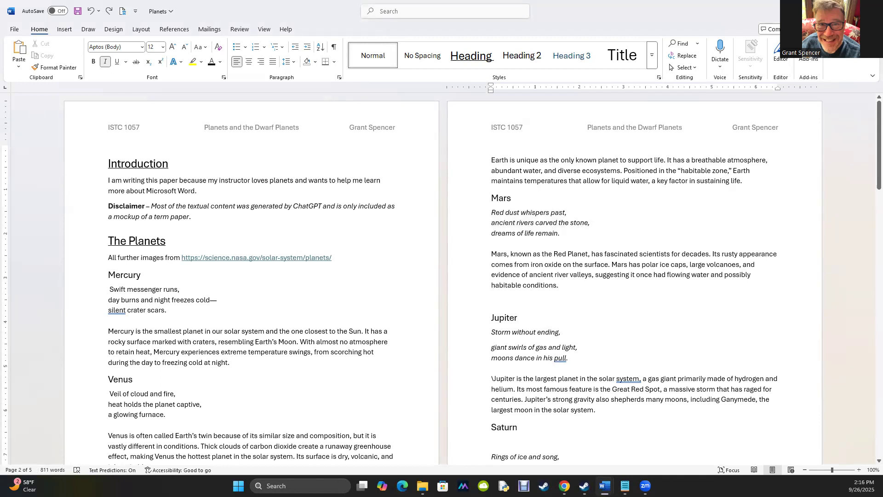
pyautogui.moveTo(491, 212); pyautogui.dragTo(560, 233)
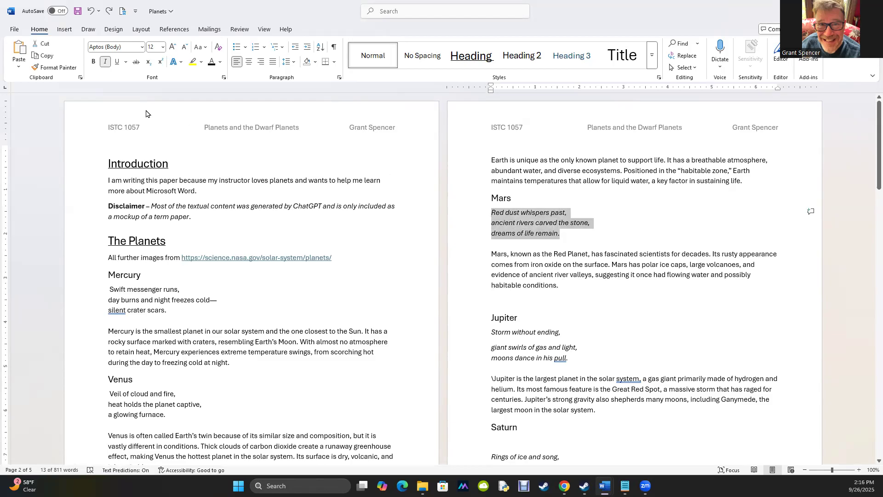
pyautogui.click(55, 67)
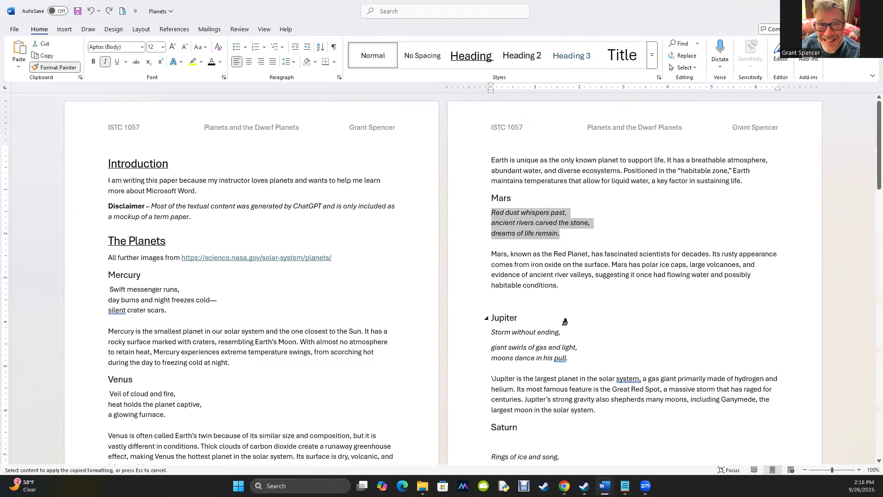
pyautogui.moveTo(575, 359); pyautogui.dragTo(492, 331)
pyautogui.click(492, 363)
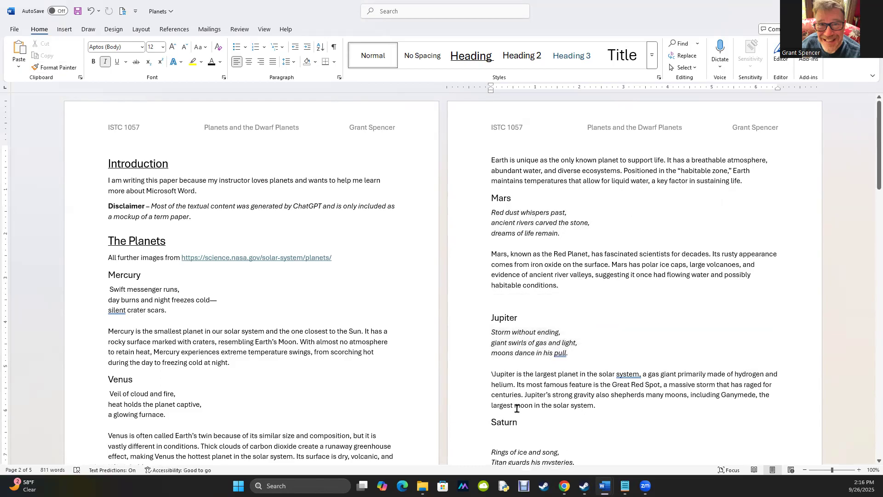
# Remove the empty line between the Saturn heading and its poem
pyautogui.click(517, 436)
pyautogui.scroll(-1, 517, 436)
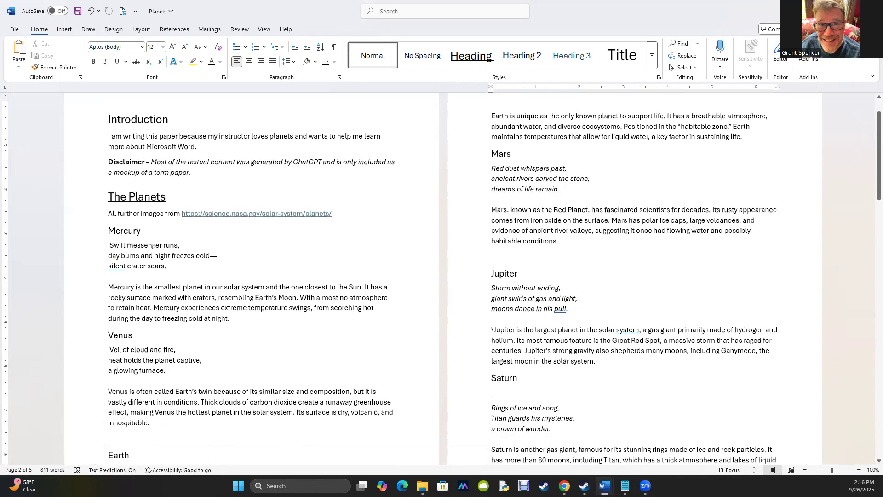
pyautogui.hotkey('ctrl', 'z')
# Remove the empty line under the Eris heading and add one between the Eris poem and its paragraph
pyautogui.scroll(-10, 492, 330)
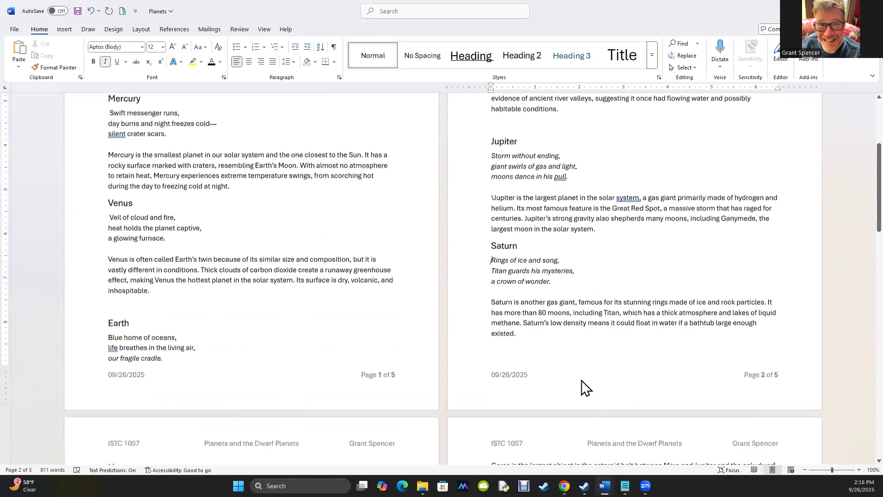
pyautogui.scroll(-4, 296, 333)
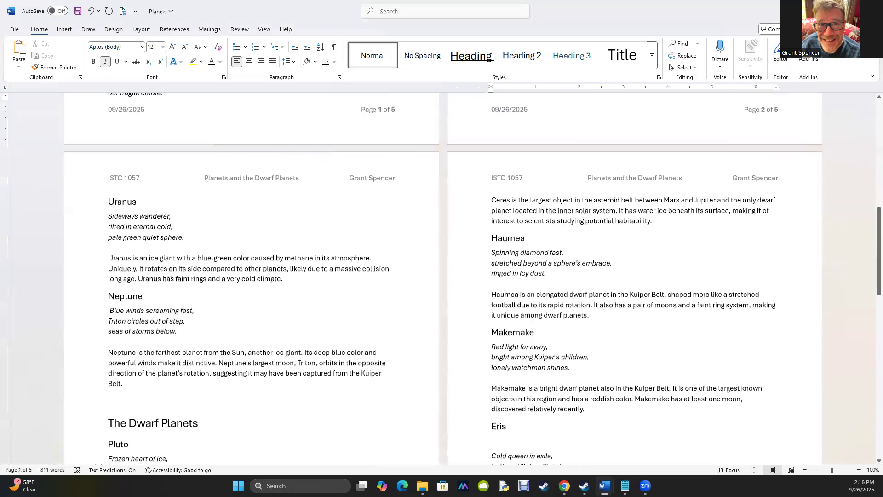
pyautogui.scroll(-3, 296, 332)
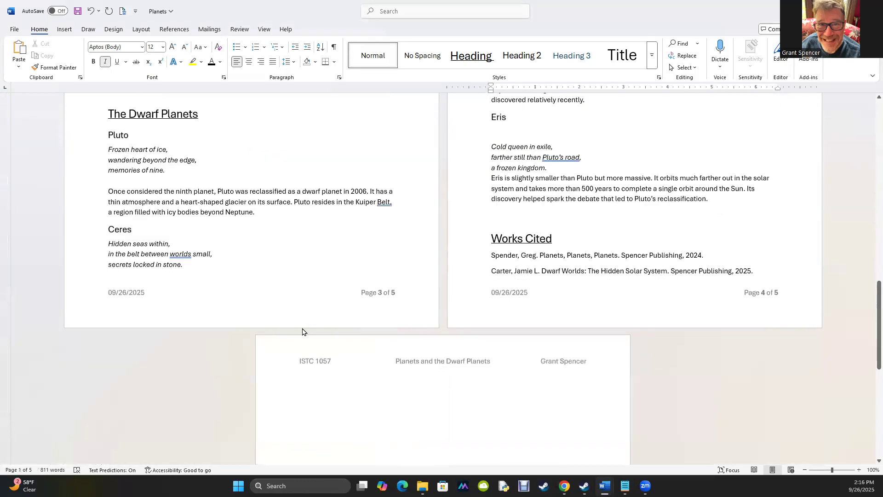
pyautogui.scroll(2, 308, 325)
pyautogui.click(494, 199)
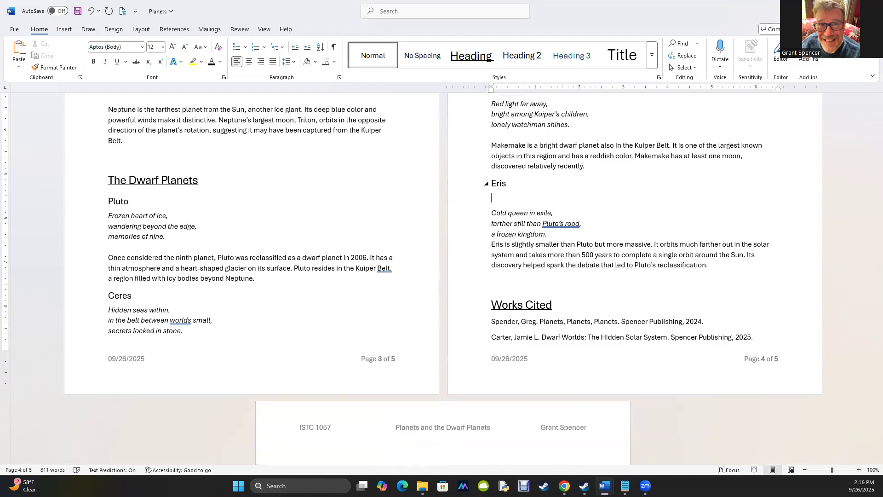
pyautogui.press('BackSpace')
pyautogui.press('Down')
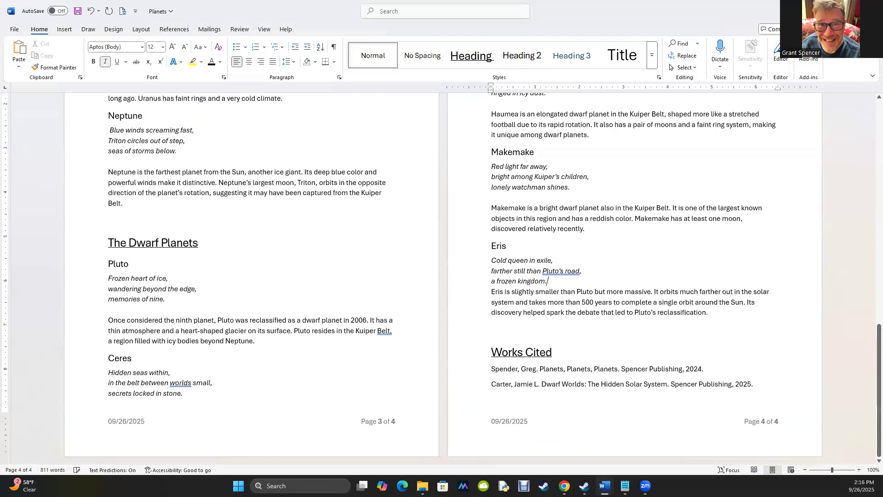
pyautogui.press('Return')
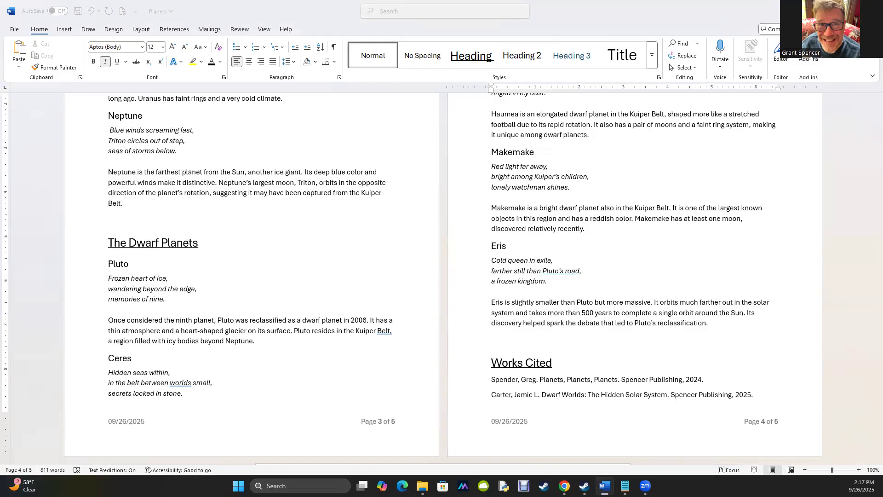
# View the title page of the other Planets and the Dwarf Planets document
pyautogui.moveTo(753, 329); pyautogui.dragTo(764, 273)
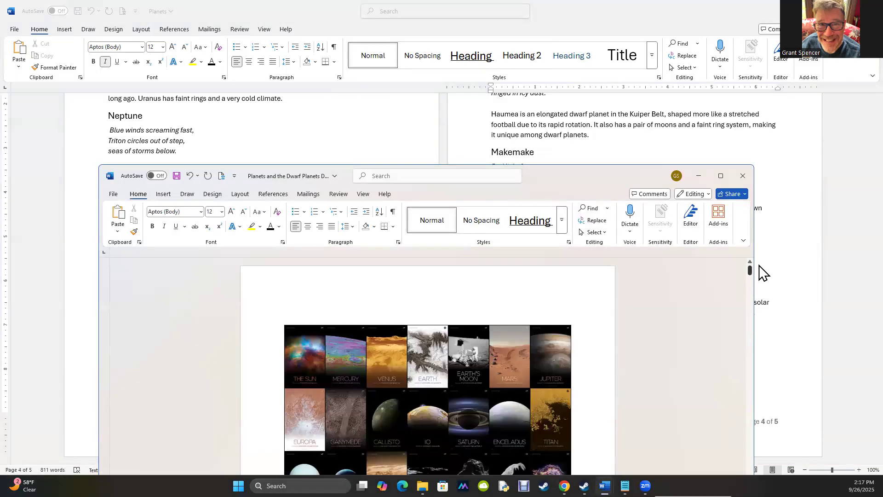
pyautogui.scroll(-6, 399, 391)
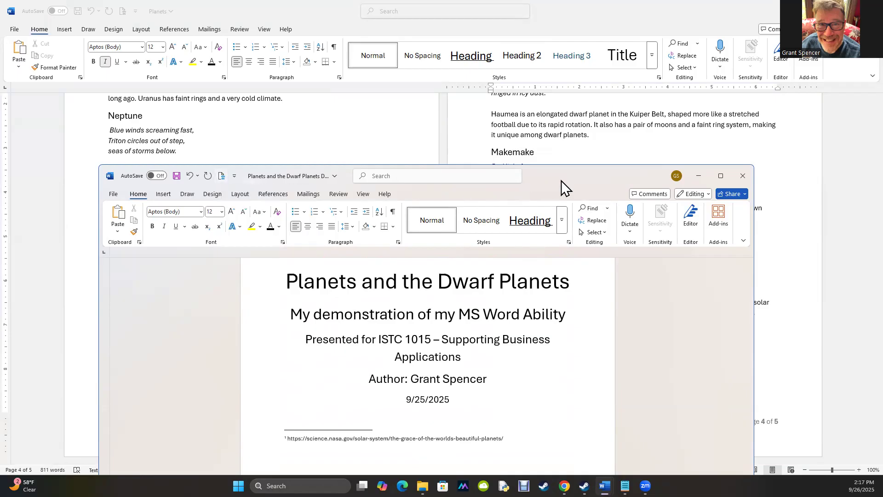
pyautogui.moveTo(561, 181); pyautogui.dragTo(561, 496)
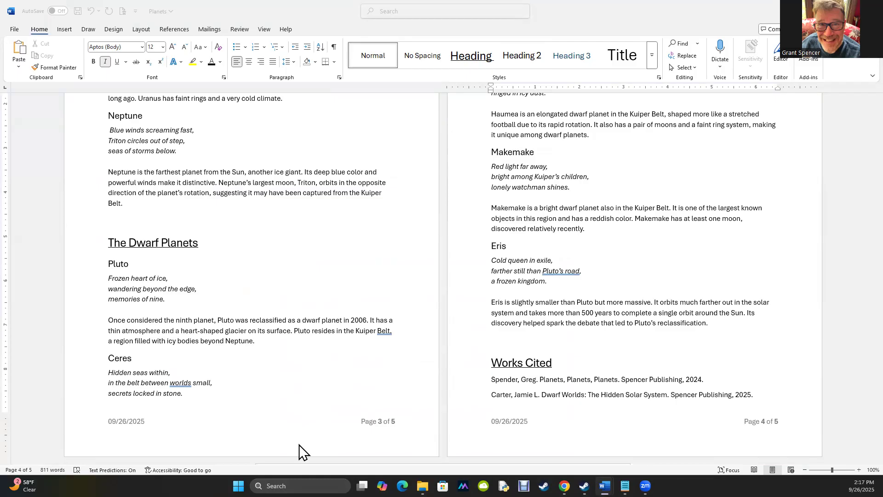
# Remove the empty line above the Jupiter heading
pyautogui.scroll(20, 467, 217)
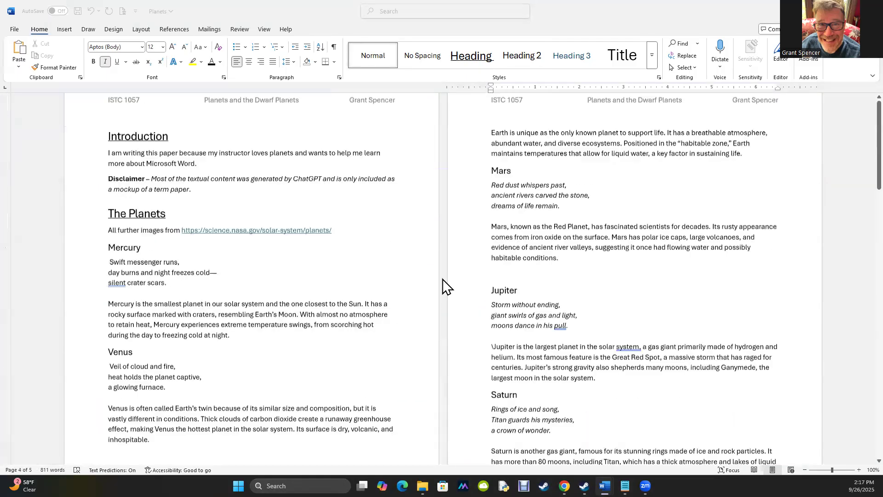
pyautogui.scroll(1, 442, 278)
pyautogui.click(109, 164)
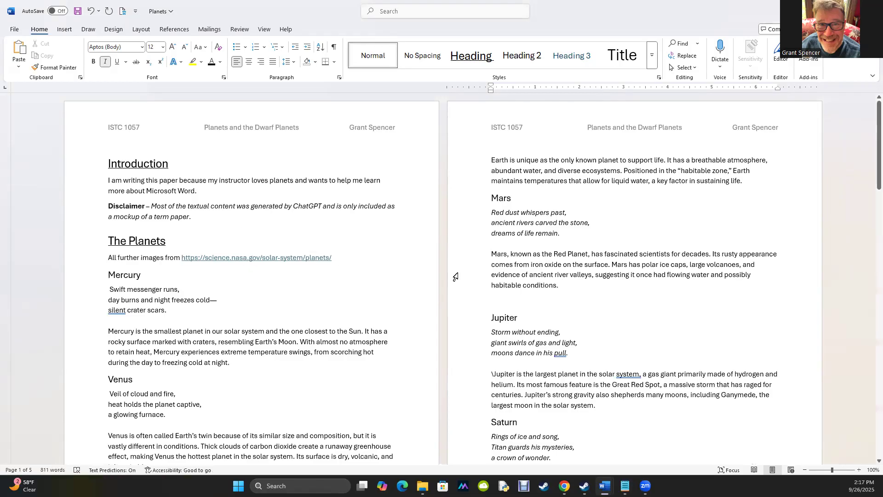
pyautogui.click(508, 297)
pyautogui.press('Delete')
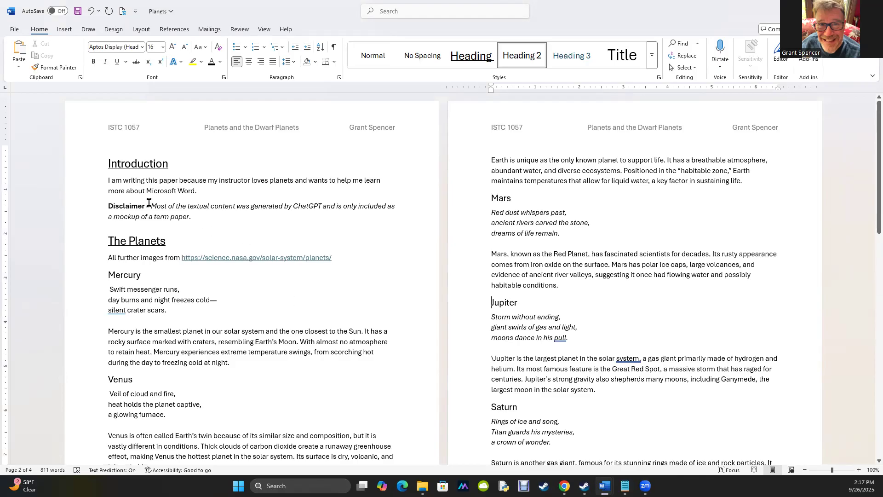
# Compare the title page in the other document with the start of this paper
pyautogui.click(106, 163)
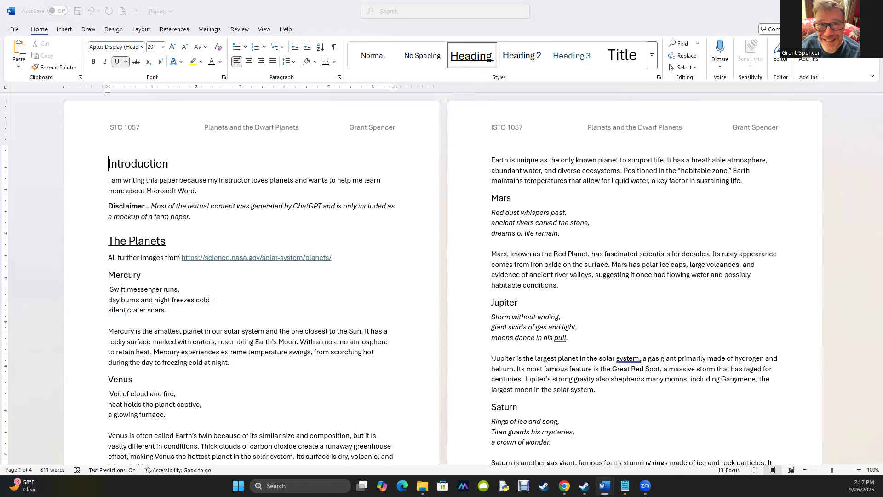
pyautogui.moveTo(0, 437); pyautogui.dragTo(554, 134)
pyautogui.scroll(3, 310, 235)
pyautogui.scroll(-3, 311, 234)
pyautogui.scroll(3, 311, 234)
pyautogui.scroll(-1, 311, 235)
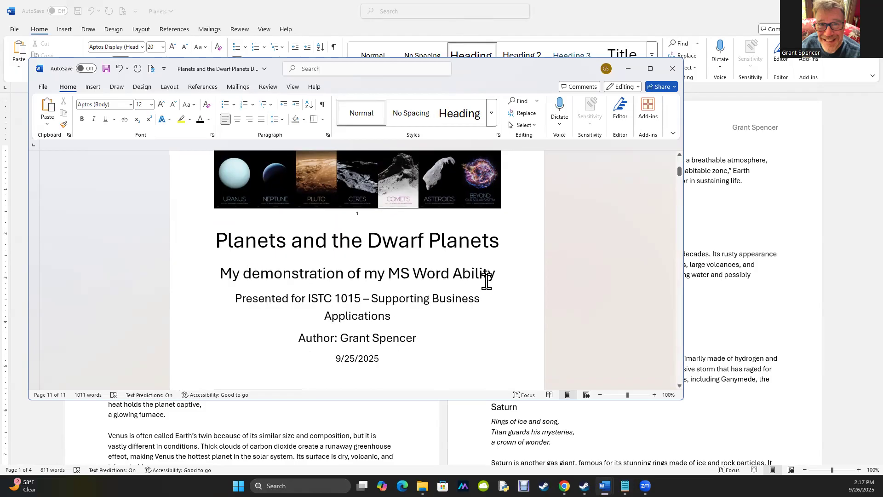
pyautogui.moveTo(553, 77); pyautogui.dragTo(193, 496)
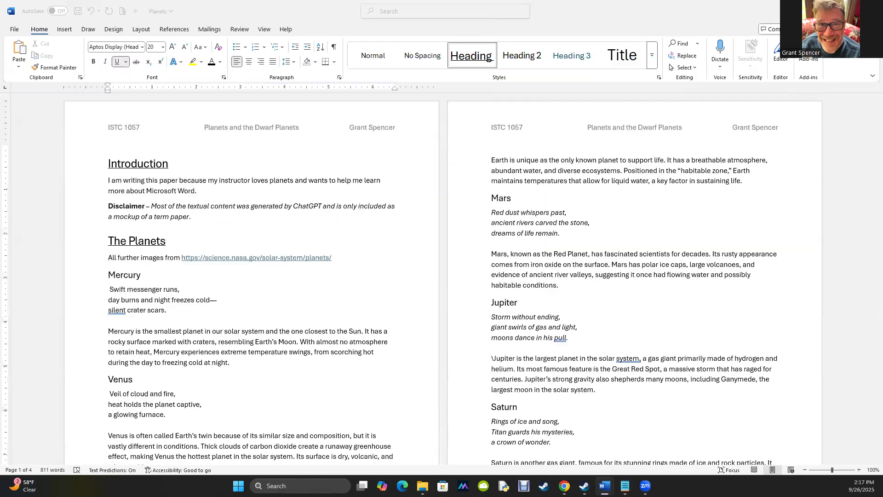
# Insert an empty line above the Introduction heading
pyautogui.click(110, 163)
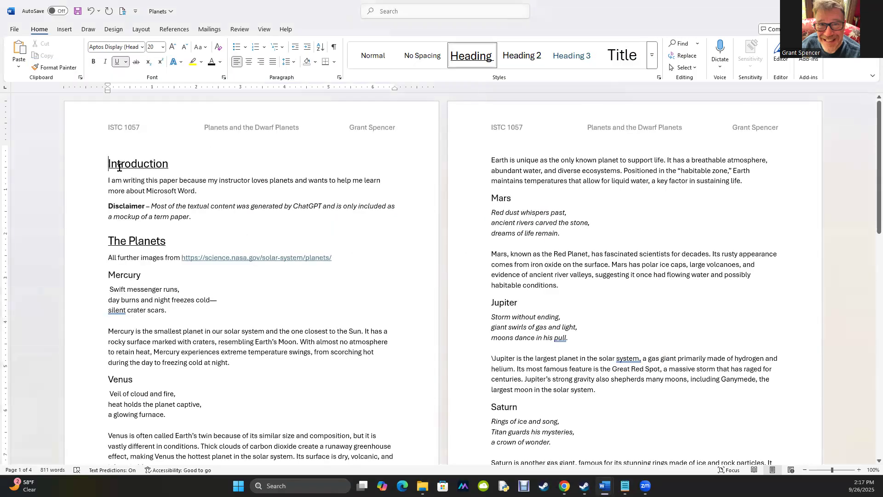
pyautogui.scroll(1, 233, 178)
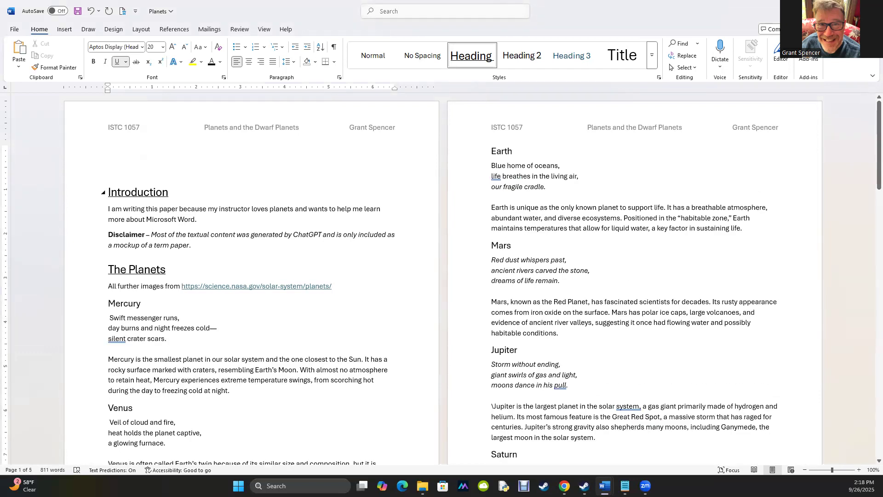
# Type the title Planets and the Dwarf Planets on the empty line above Introduction
pyautogui.write('Pla')
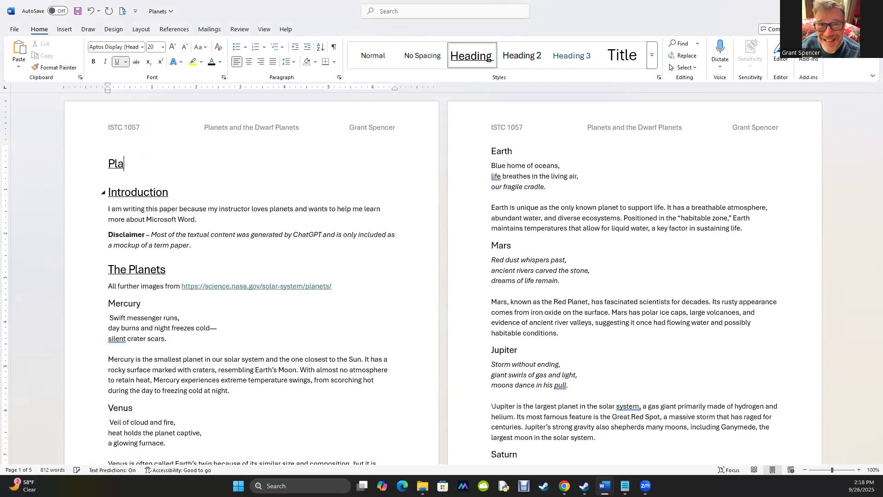
pyautogui.write('nets and the Dwarf ')
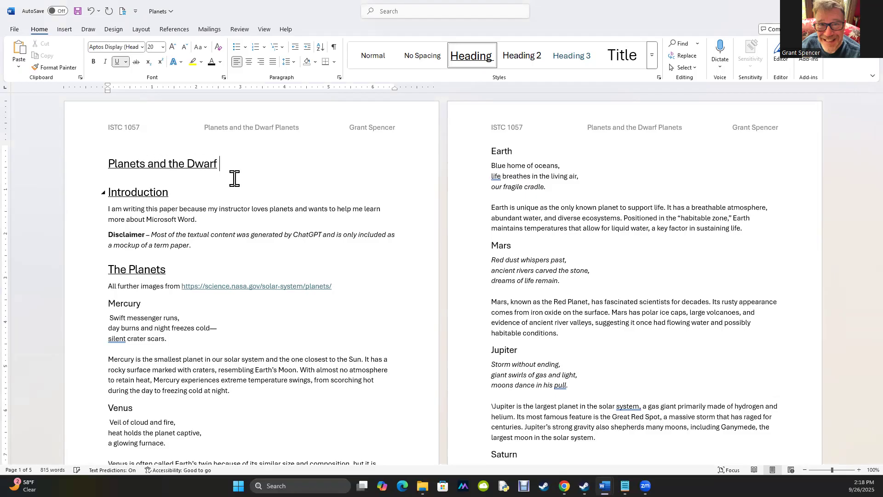
pyautogui.write('Planets')
pyautogui.press('Return')
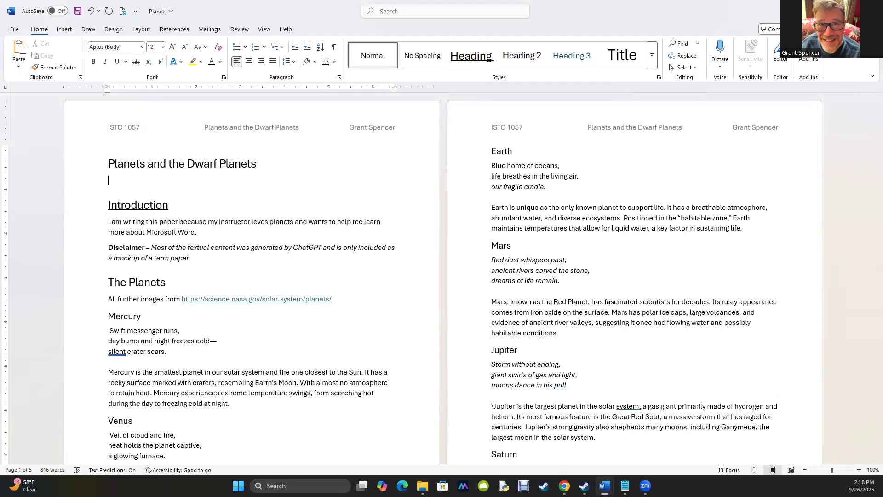
# Add the subtitle line My demonstration of my MS Word Ability below the title
pyautogui.write('My demonstration of my MS Word Ab ili')
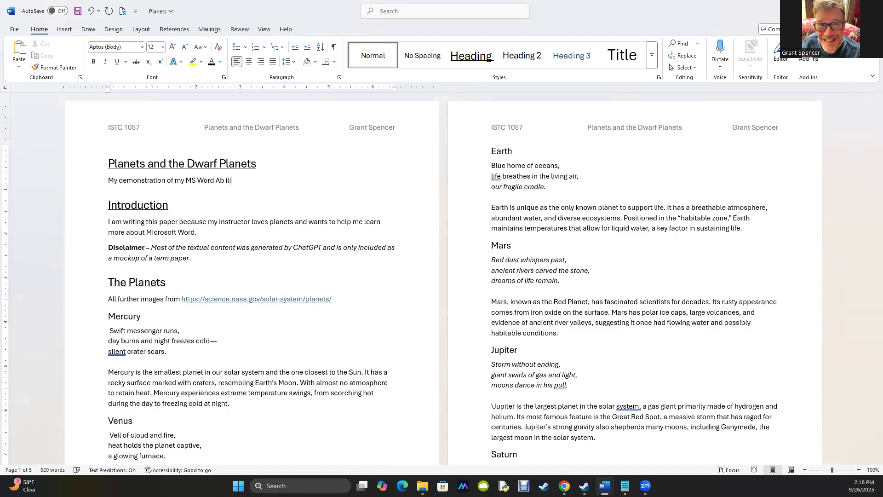
pyautogui.press('BackSpace')
pyautogui.press('BackSpace')
pyautogui.press('BackSpace')
pyautogui.press('BackSpace')
pyautogui.write('ility')
pyautogui.press('Return')
# Add the line Presented for ISTC 1015 – Supporting Business Applications below the subtitle
pyautogui.write('P')
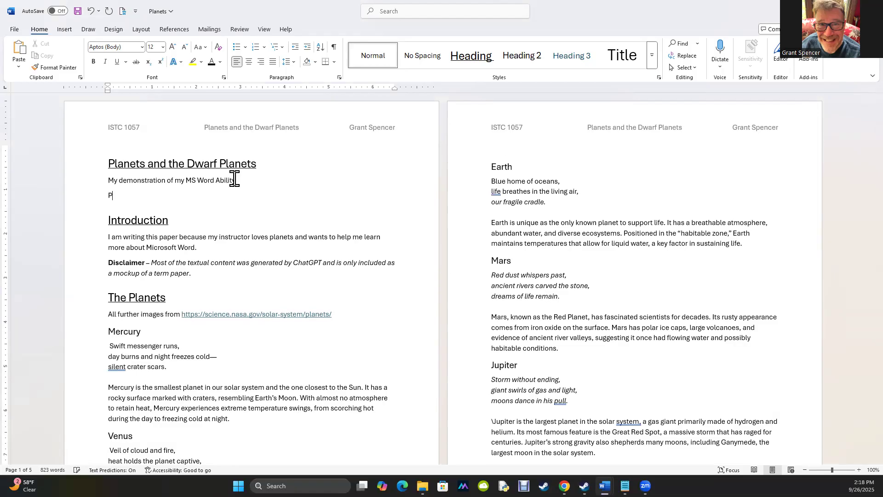
pyautogui.write('resented for ISTC')
pyautogui.write('1015 - Supporting ')
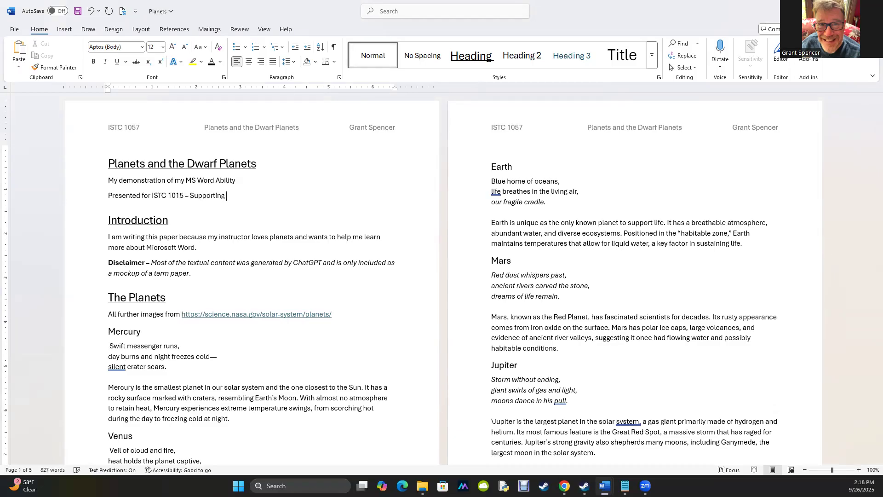
pyautogui.write('Business Applications')
pyautogui.press('Return')
# Add an author line with the author's name, followed by the date 9/26/2025
pyautogui.write('Aut')
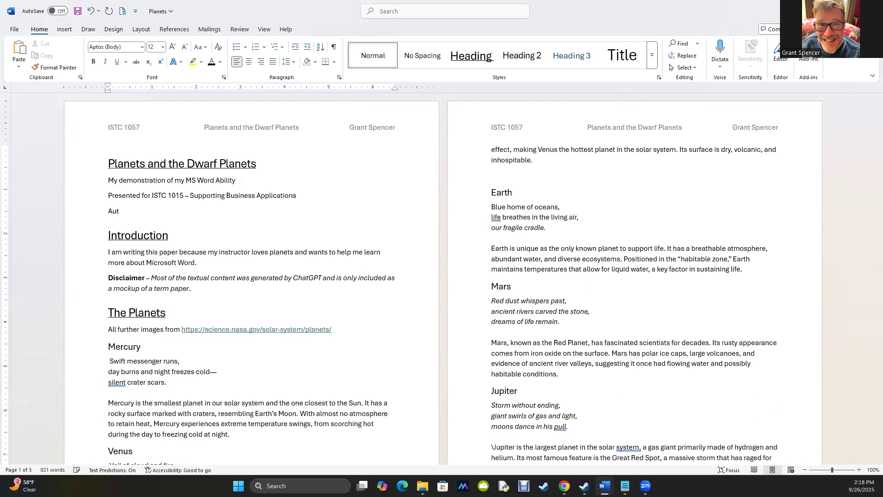
pyautogui.write('hor: Grant Spencer')
pyautogui.press('Return')
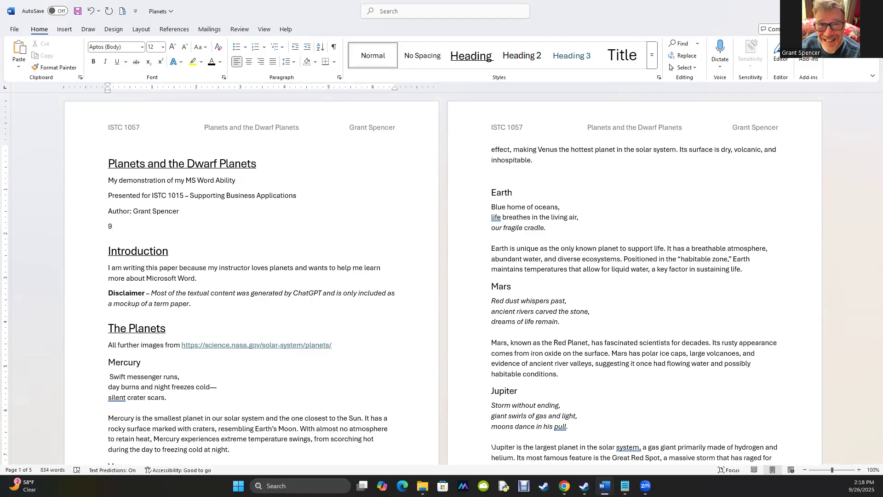
pyautogui.write('9/26/2025')
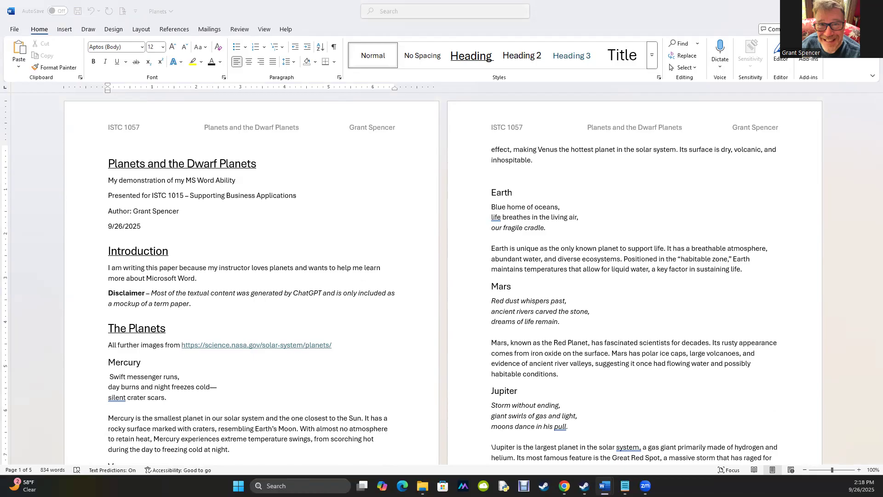
# Compare with the other document and set the title line's font size to 36
pyautogui.click(537, 300)
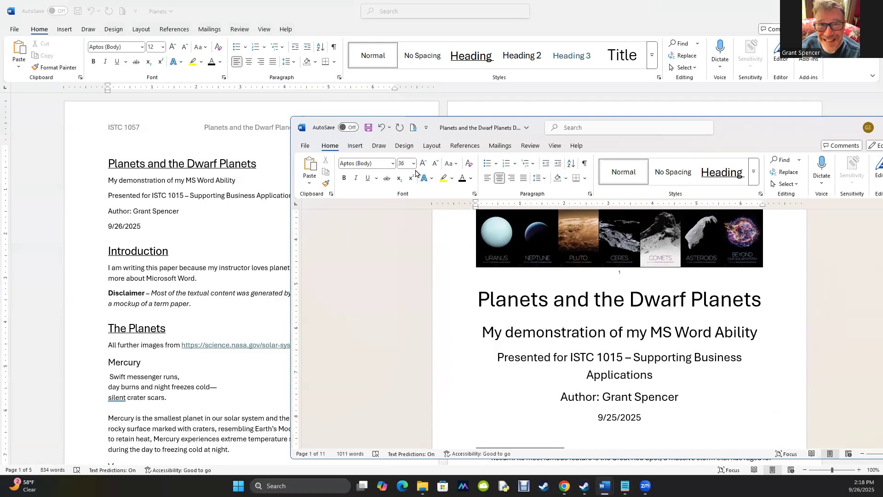
pyautogui.doubleClick(202, 169)
pyautogui.tripleClick(202, 170)
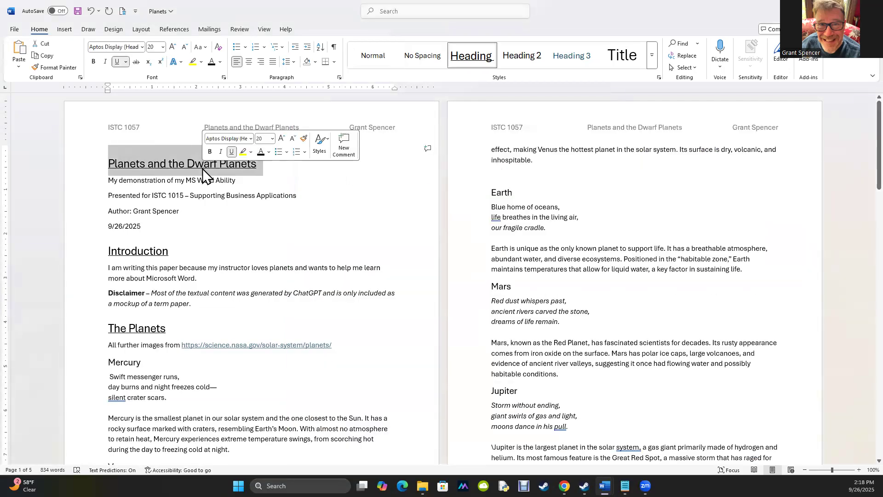
pyautogui.click(163, 47)
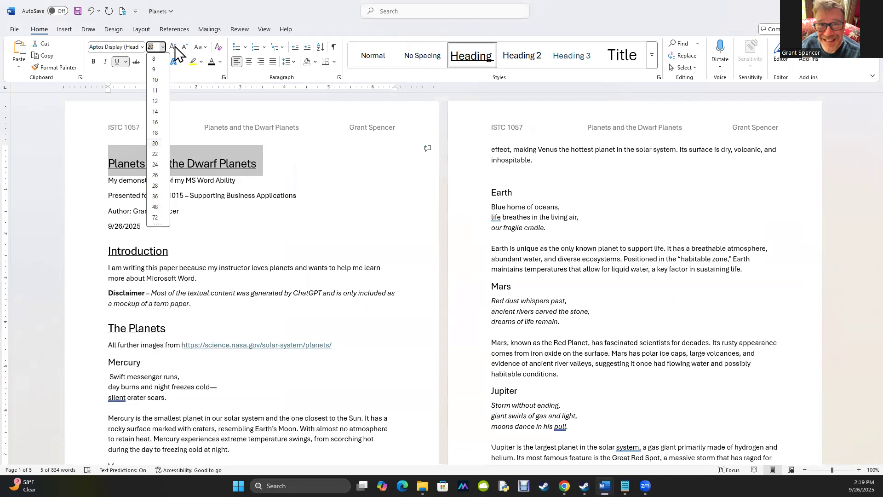
pyautogui.click(156, 200)
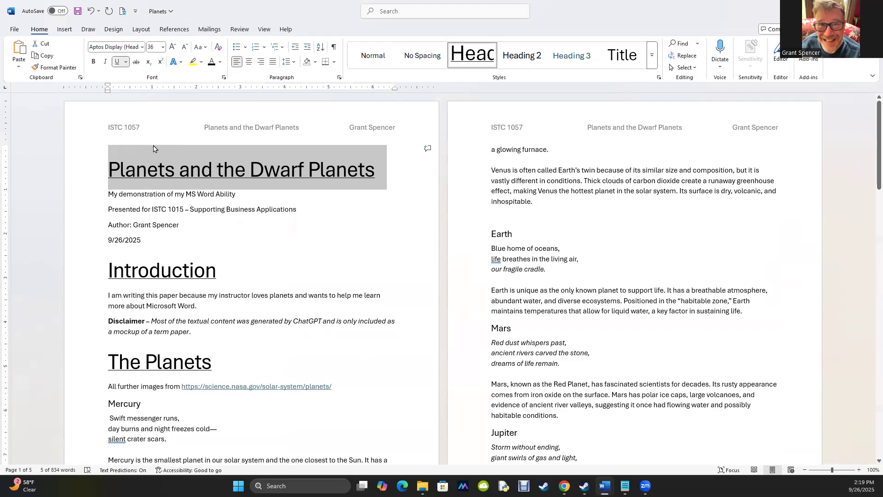
# Remove the underline from the title heading
pyautogui.click(126, 62)
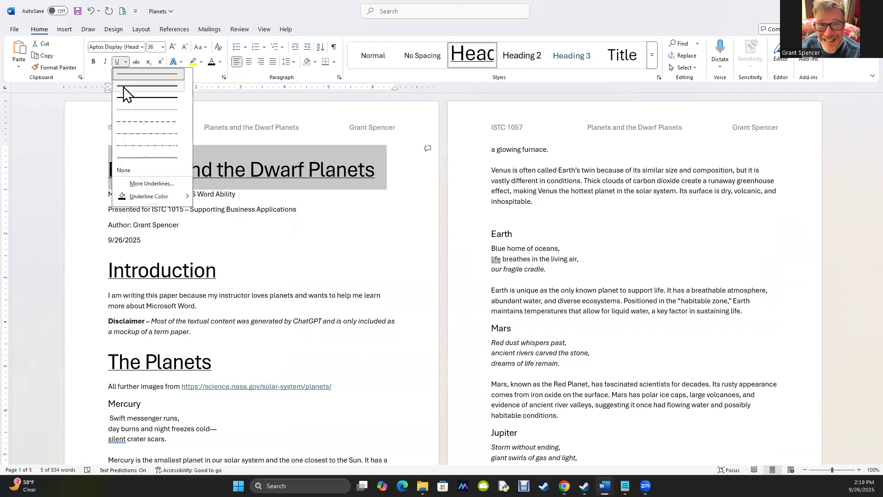
pyautogui.tripleClick(274, 177)
pyautogui.click(118, 62)
pyautogui.click(197, 237)
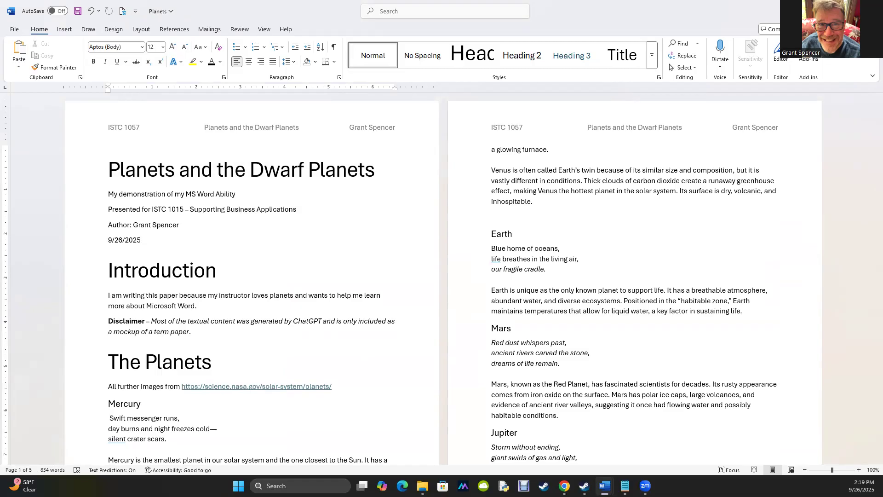
# Enlarge the subtitle line's font size to 26, matching the other document
pyautogui.hotkey('alt', 'Tab')
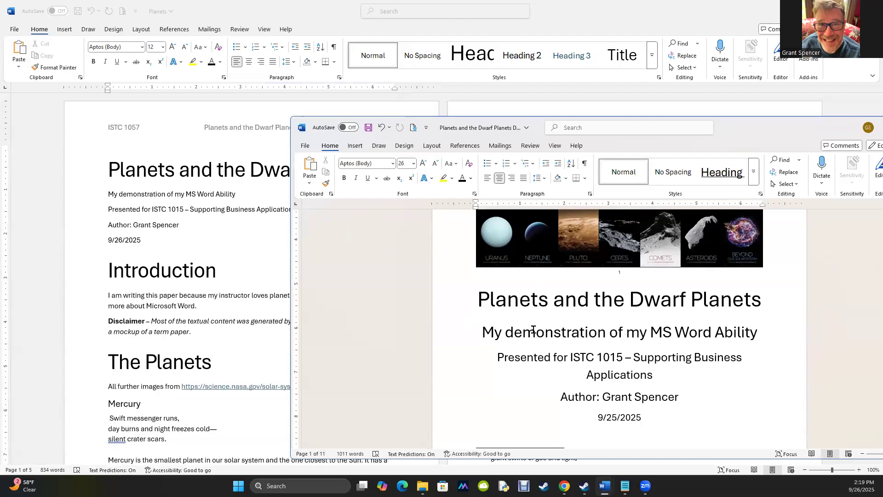
pyautogui.click(149, 194)
pyautogui.doubleClick(149, 194)
pyautogui.click(149, 194)
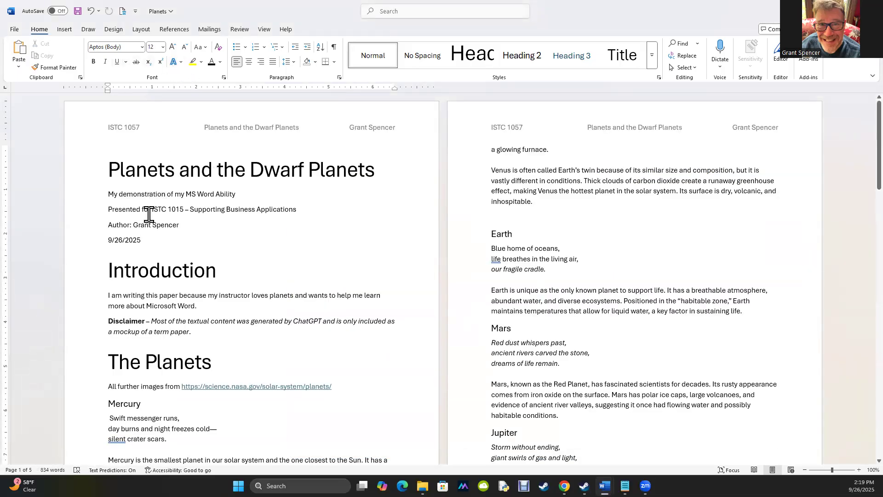
pyautogui.tripleClick(155, 197)
pyautogui.click(172, 47)
pyautogui.click(172, 47)
pyautogui.click(173, 47)
pyautogui.click(173, 47)
pyautogui.click(172, 47)
pyautogui.click(173, 47)
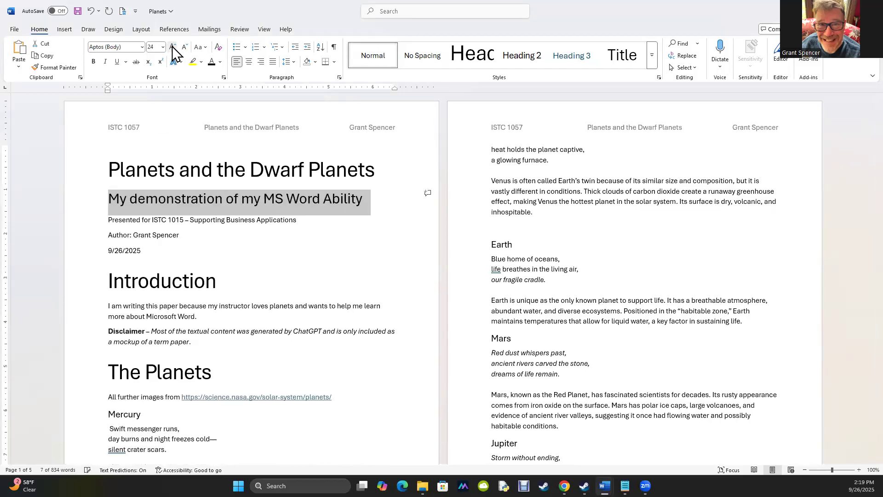
pyautogui.click(173, 47)
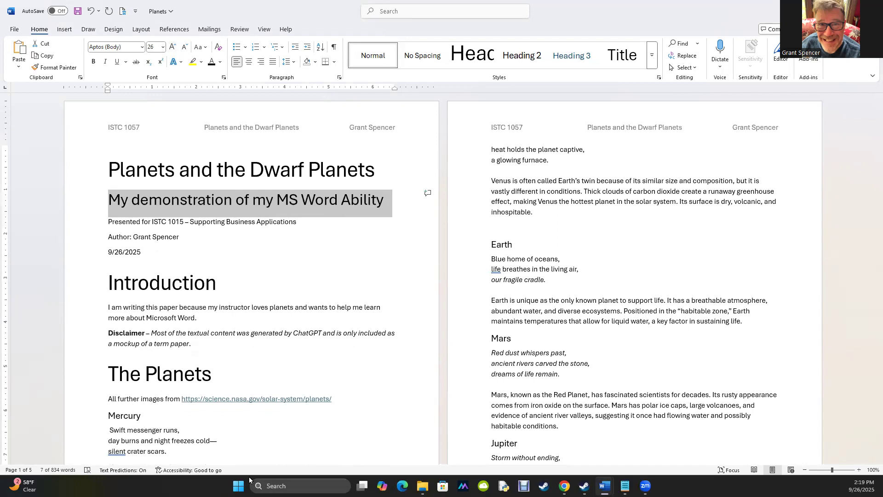
# Enlarge the Presented for and Author lines to font size 20
pyautogui.click(605, 486)
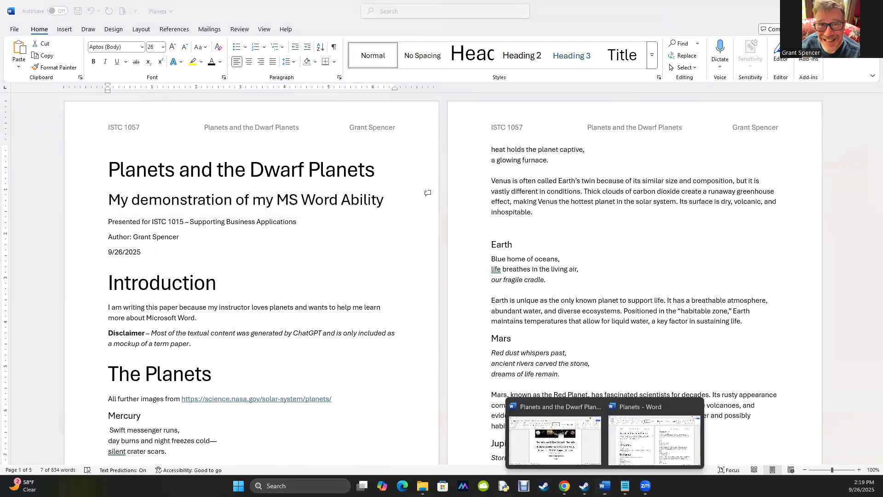
pyautogui.click(577, 444)
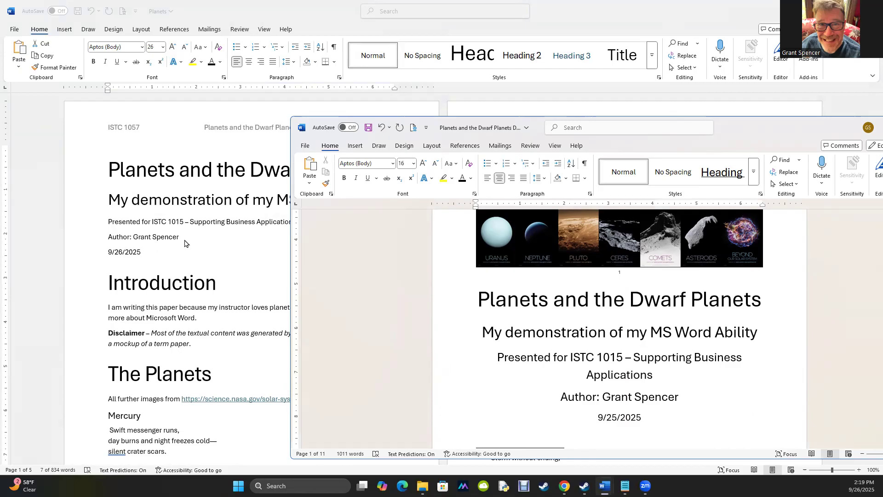
pyautogui.click(174, 230)
pyautogui.click(130, 223)
pyautogui.moveTo(110, 224); pyautogui.dragTo(179, 244)
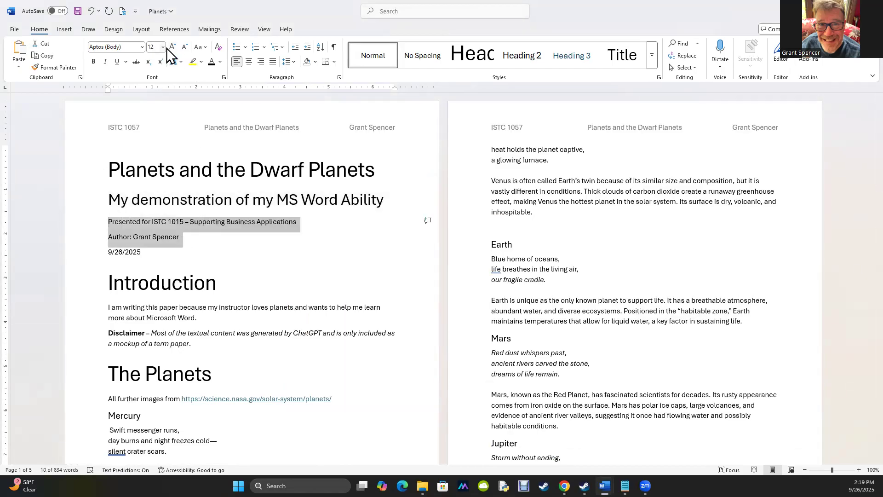
pyautogui.click(173, 47)
pyautogui.click(173, 47)
pyautogui.click(172, 47)
pyautogui.click(173, 47)
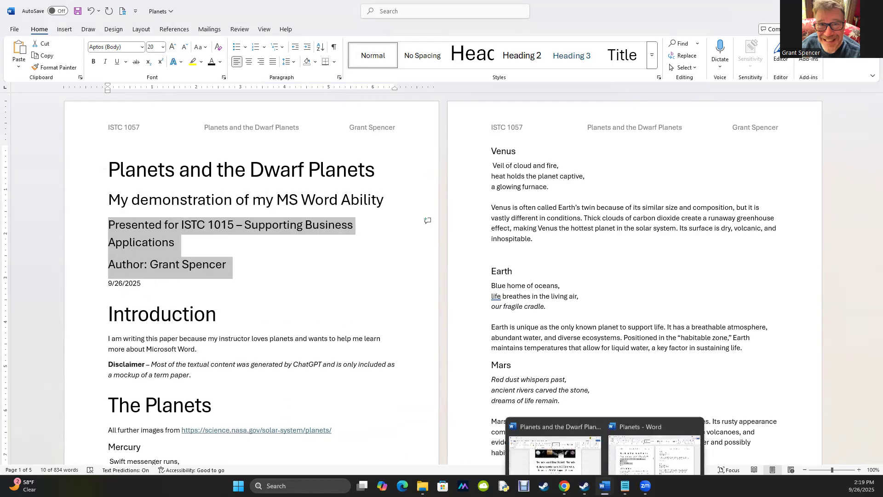
# Enlarge the date line to font size 16
pyautogui.click(605, 486)
pyautogui.click(549, 447)
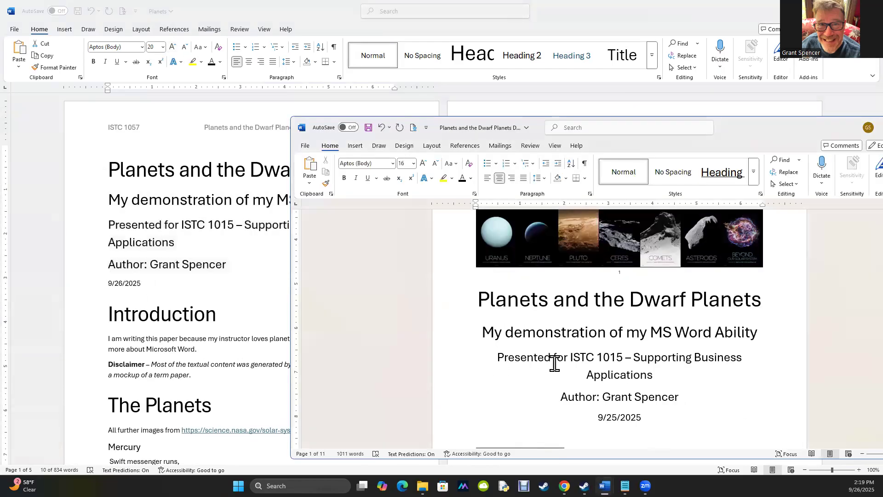
pyautogui.click(612, 418)
pyautogui.click(106, 276)
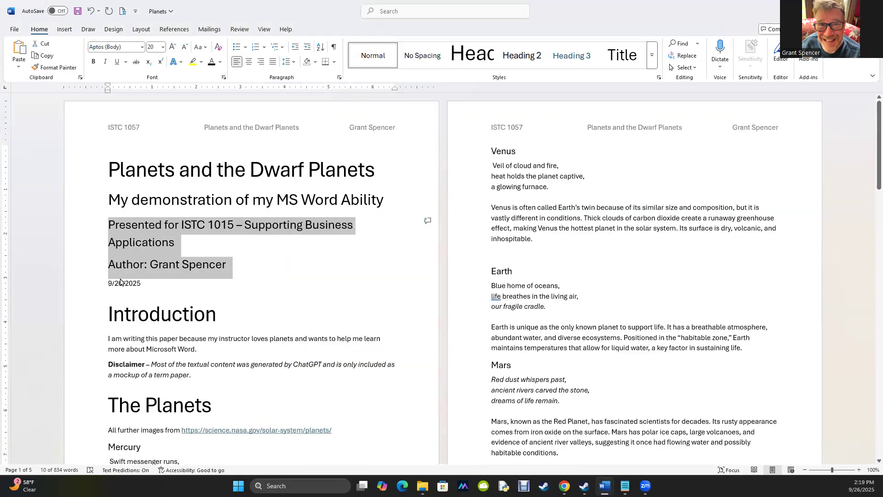
pyautogui.click(121, 282)
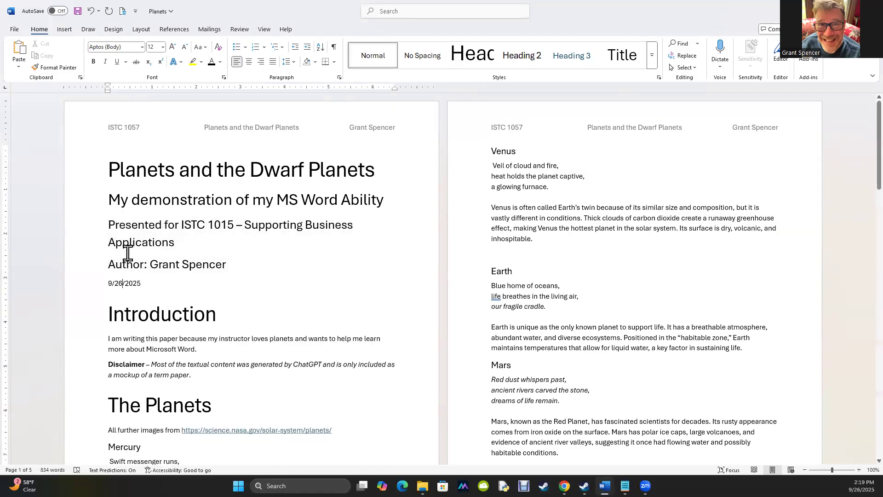
pyautogui.doubleClick(122, 287)
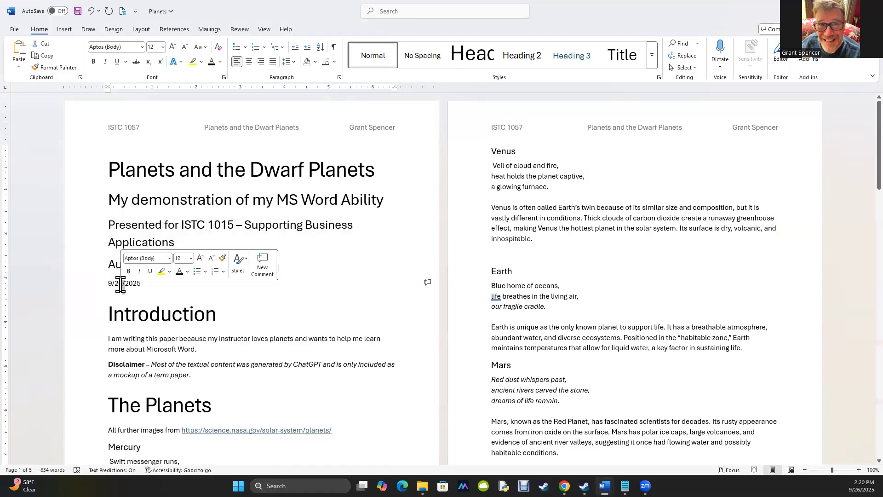
pyautogui.tripleClick(120, 283)
pyautogui.click(173, 47)
pyautogui.click(173, 46)
pyautogui.click(223, 283)
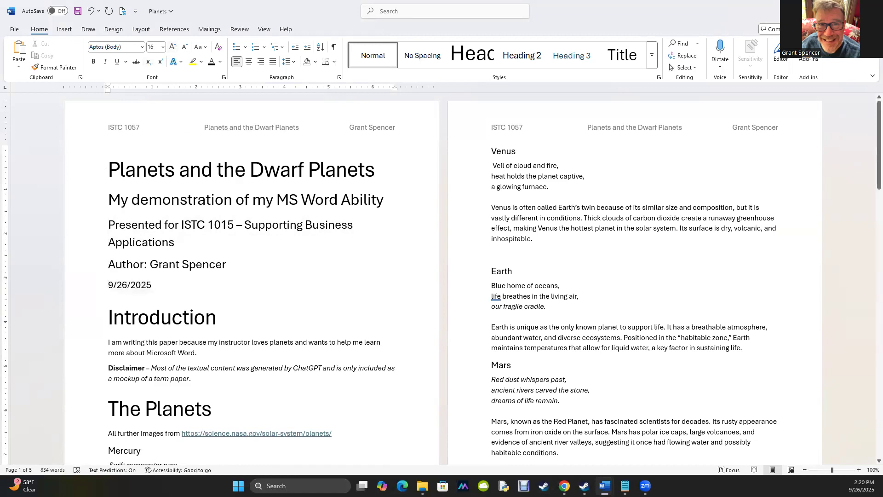
# Center all the title page lines from the title through the date
pyautogui.moveTo(223, 284); pyautogui.dragTo(230, 96)
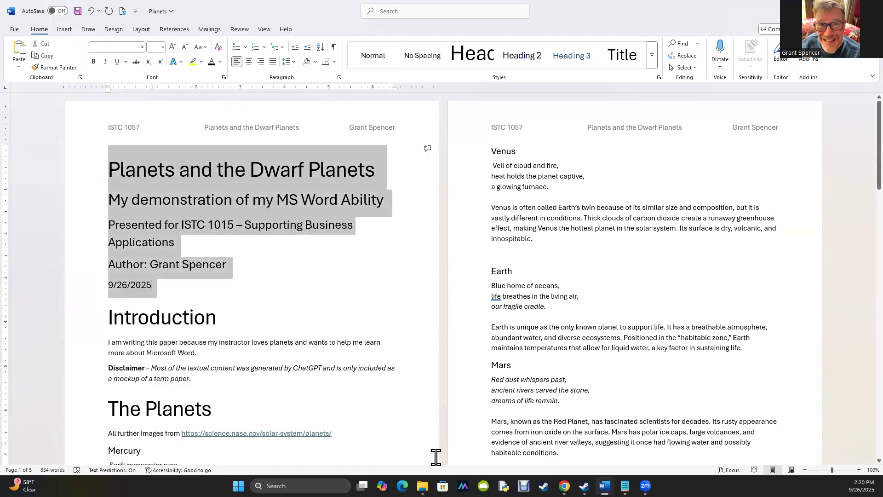
pyautogui.click(249, 62)
pyautogui.click(158, 270)
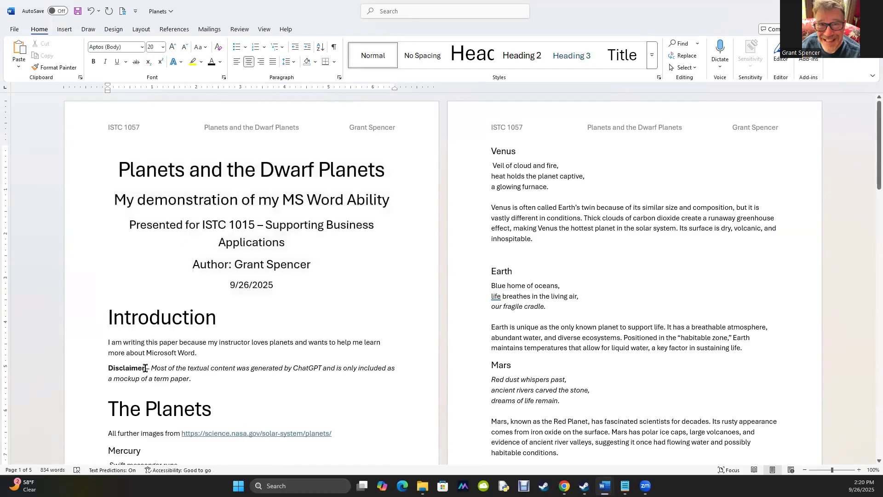
# Insert a page break before the Introduction heading so the title page stands alone
pyautogui.click(108, 308)
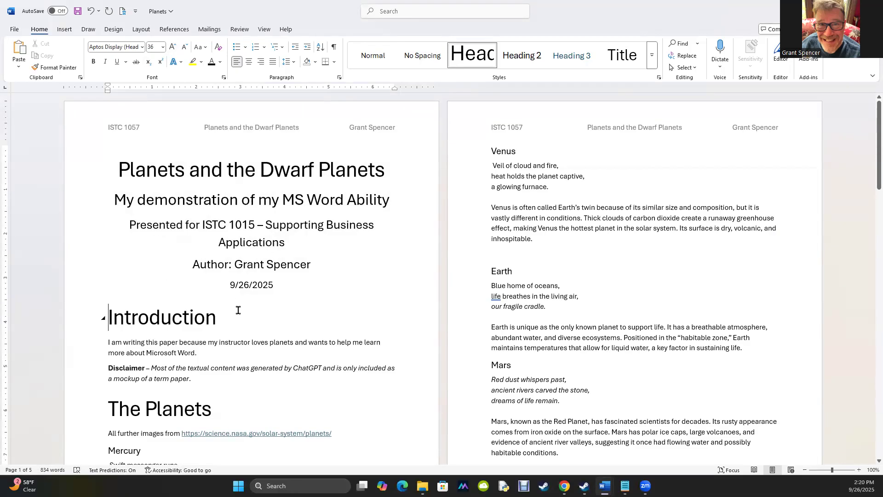
pyautogui.hotkey('ctrl', 'Return')
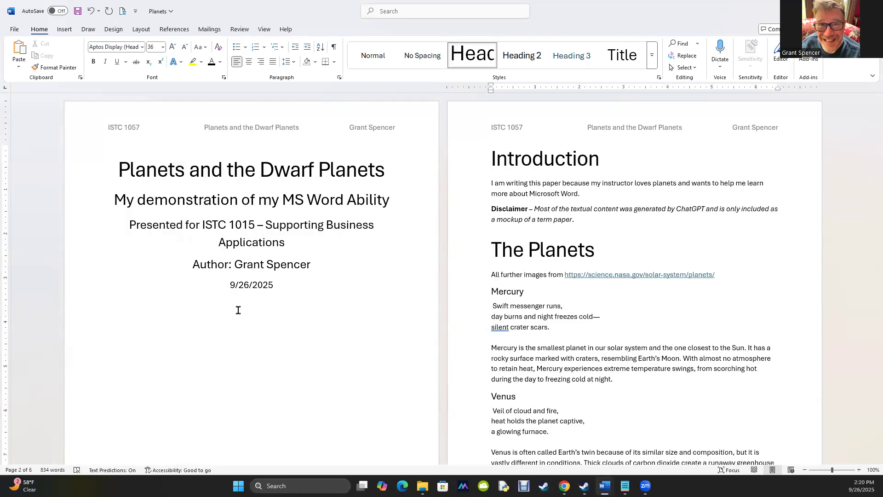
pyautogui.click(288, 318)
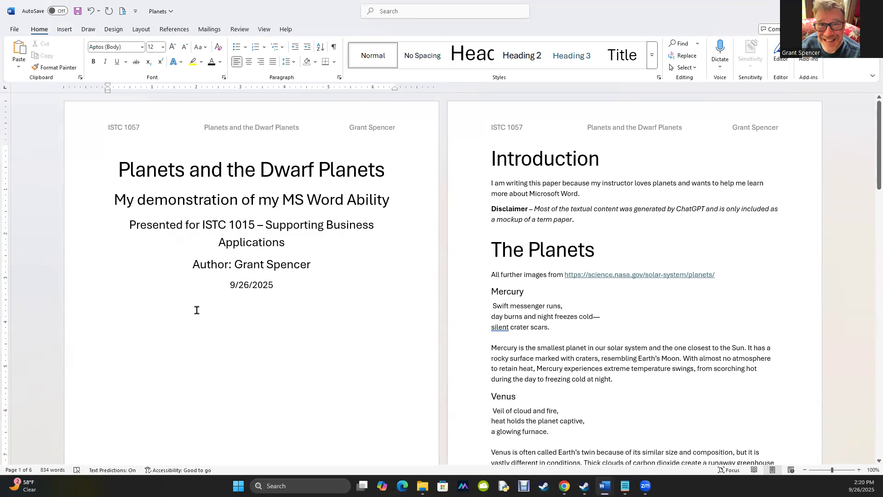
pyautogui.click(491, 154)
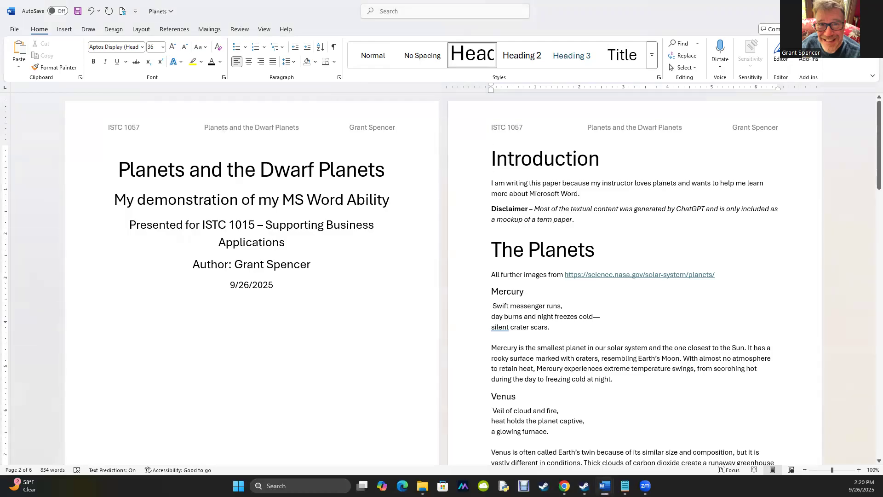
# Open the page header for editing
pyautogui.scroll(3, 689, 338)
pyautogui.scroll(1, 690, 342)
pyautogui.scroll(-5, 691, 342)
pyautogui.scroll(1, 667, 341)
pyautogui.click(217, 375)
pyautogui.scroll(-4, 217, 375)
pyautogui.scroll(-2, 272, 142)
pyautogui.scroll(5, 272, 142)
pyautogui.doubleClick(276, 127)
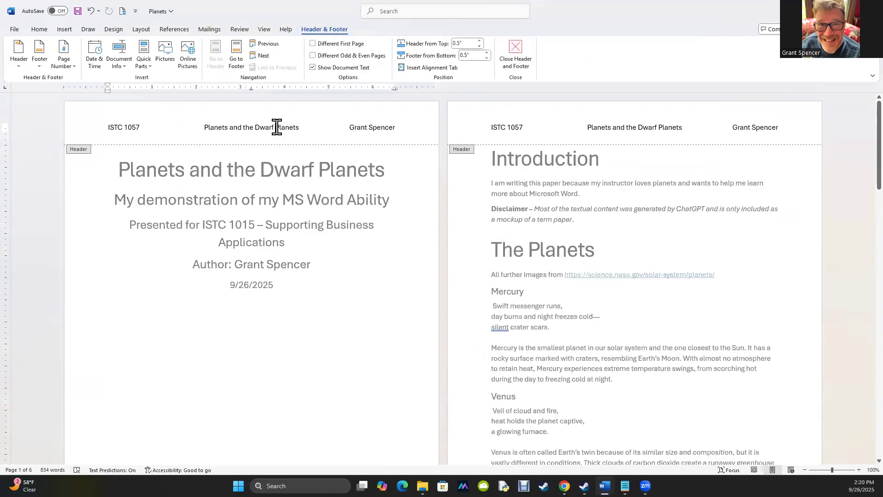
# Give the title page a different first-page header and footer, then leave header editing and return to the body text
pyautogui.doubleClick(277, 127)
pyautogui.doubleClick(259, 135)
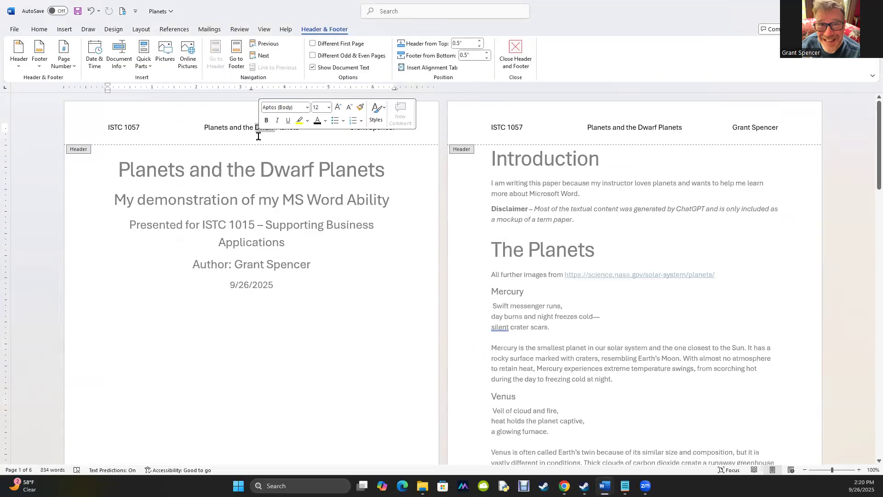
pyautogui.click(245, 130)
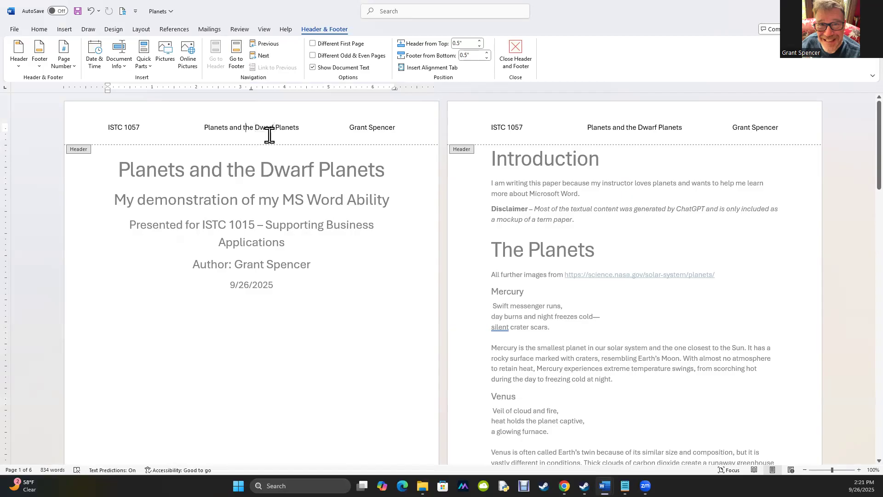
pyautogui.click(313, 44)
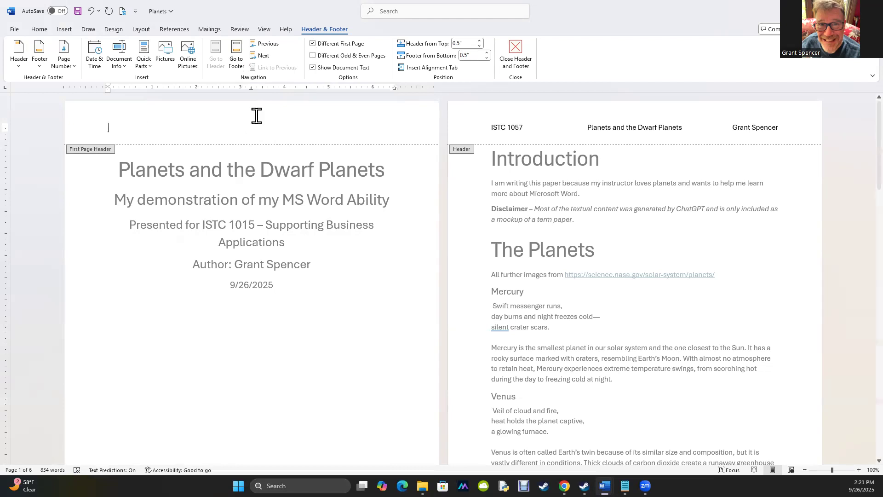
pyautogui.scroll(-3, 355, 302)
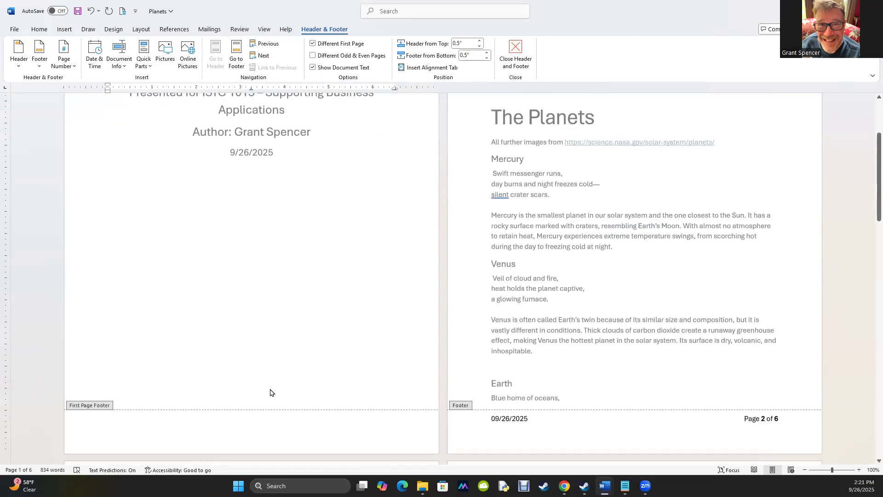
pyautogui.scroll(3, 272, 389)
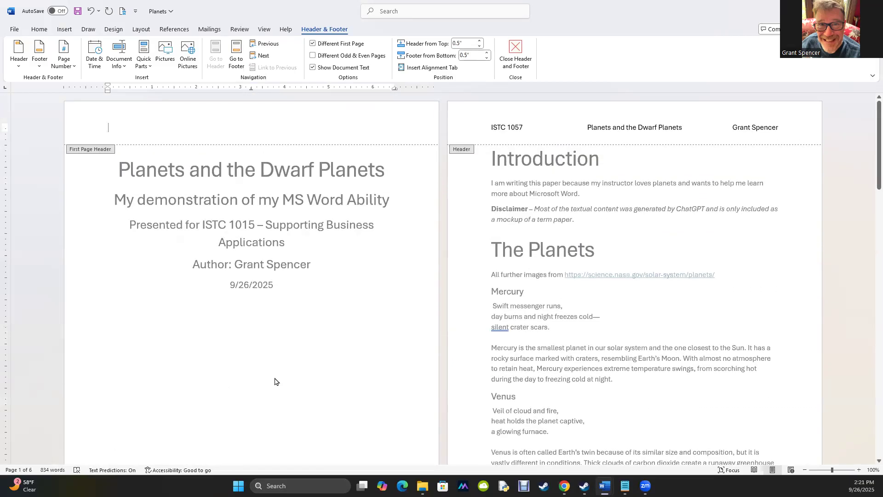
pyautogui.doubleClick(275, 381)
pyautogui.click(303, 288)
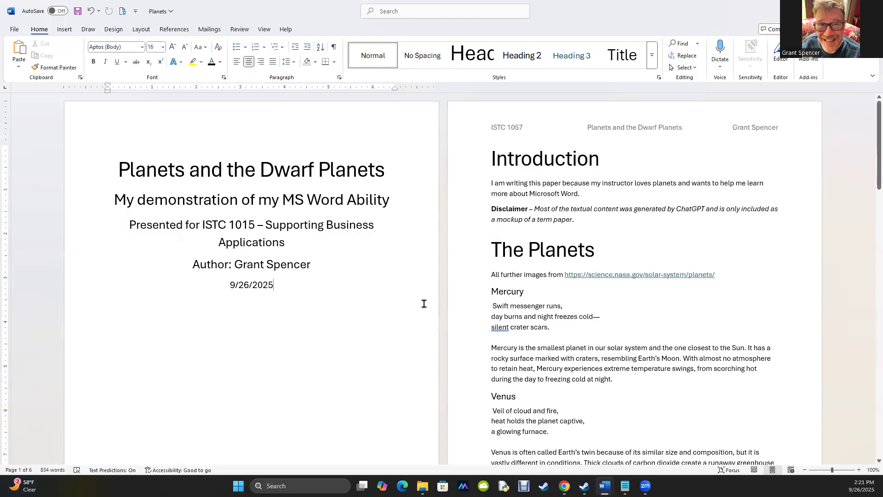
# Follow the NASA solar-system planets link and copy the Mercury image from the web page
pyautogui.click(621, 275)
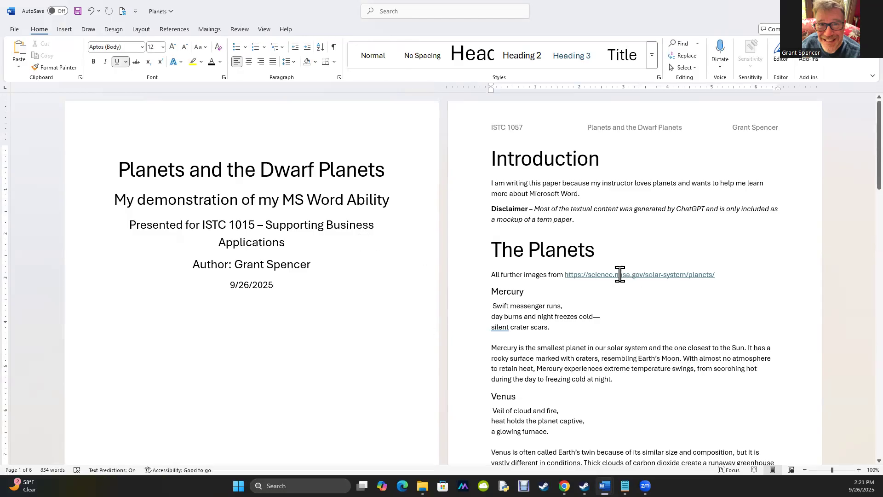
pyautogui.rightClick(620, 275)
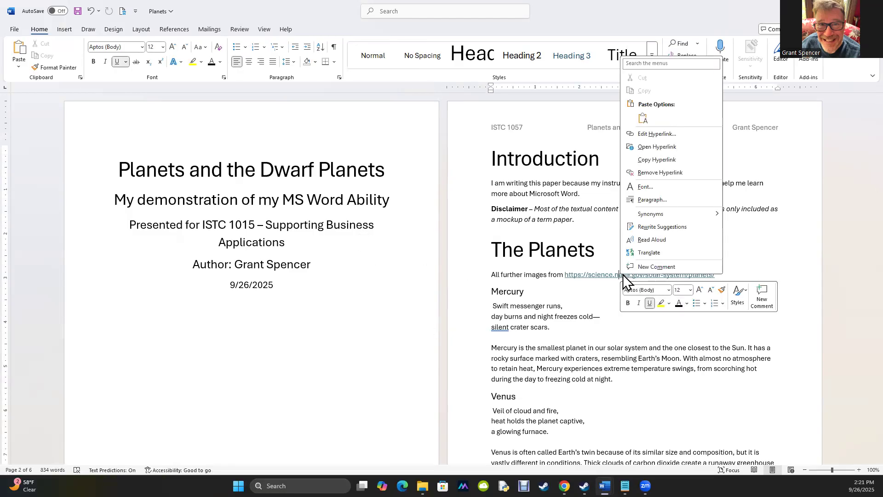
pyautogui.click(615, 274)
pyautogui.click(611, 303)
pyautogui.hotkey('ctrl', 'u')
pyautogui.keyDown('ctrl'); pyautogui.click(613, 275); pyautogui.keyUp('ctrl')
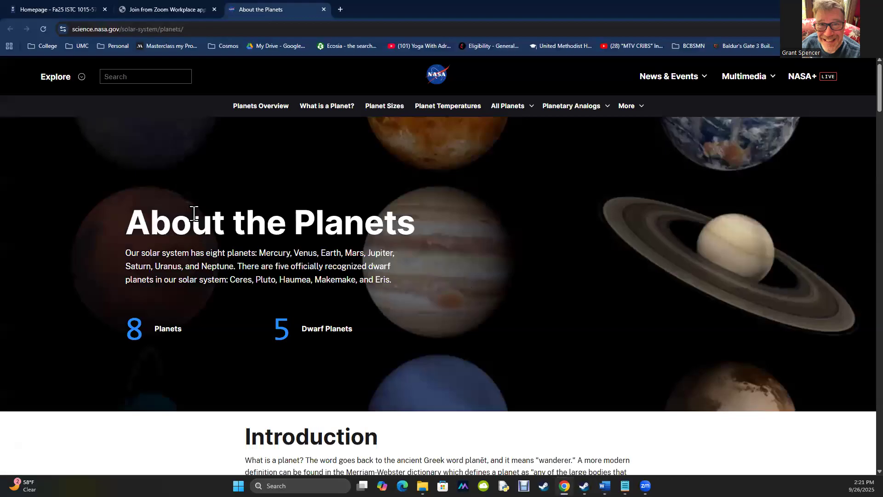
pyautogui.scroll(-5, 378, 286)
pyautogui.scroll(-5, 378, 286)
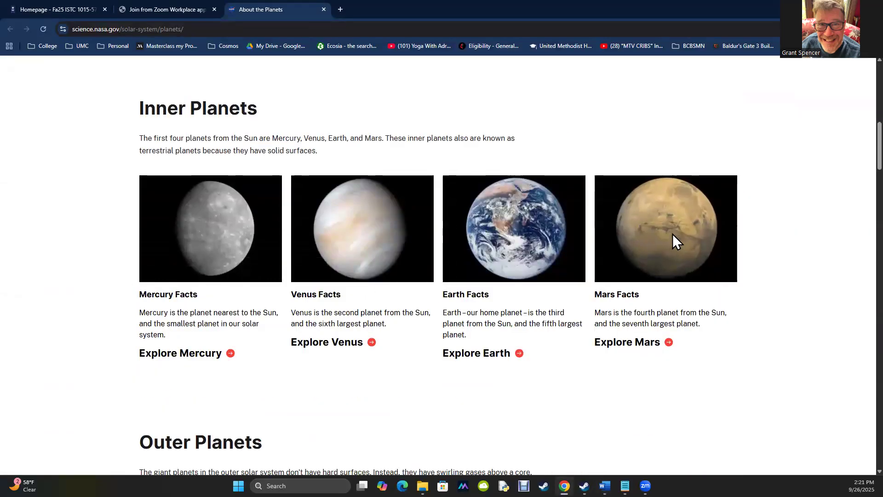
pyautogui.rightClick(233, 251)
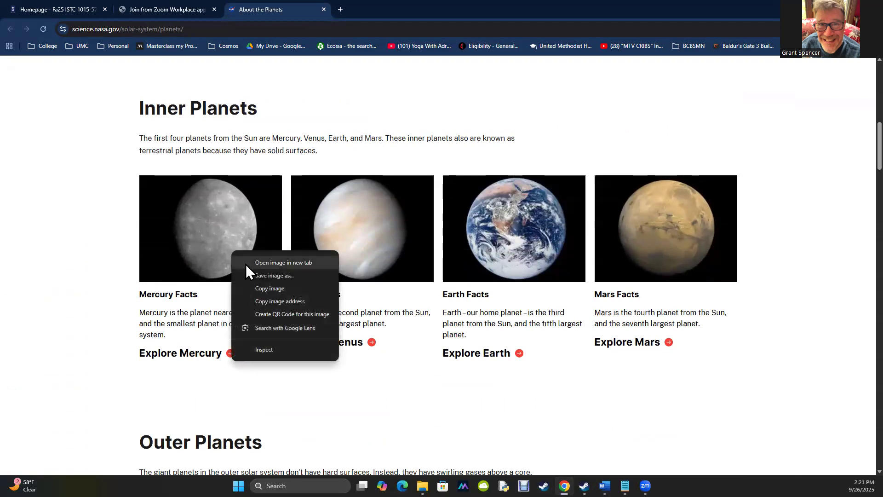
pyautogui.click(262, 287)
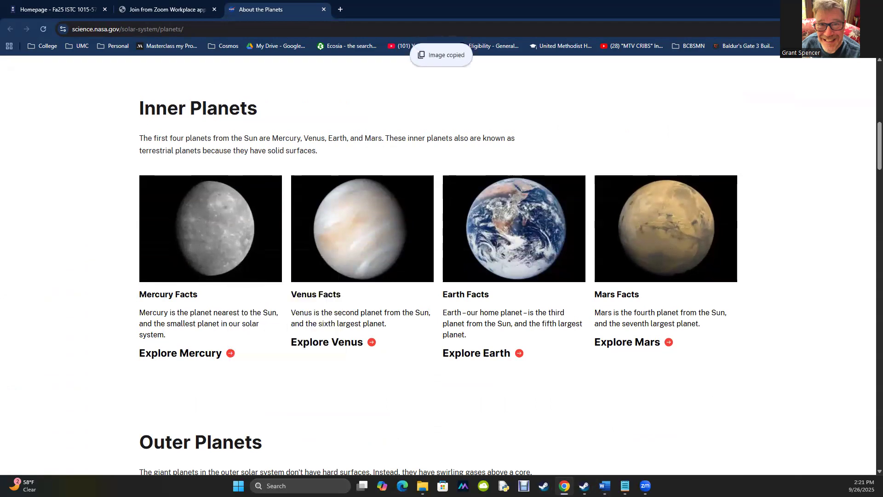
# Back in the Planets document, delete the leading space before the Mercury poem and paste the Mercury image there
pyautogui.moveTo(605, 486)
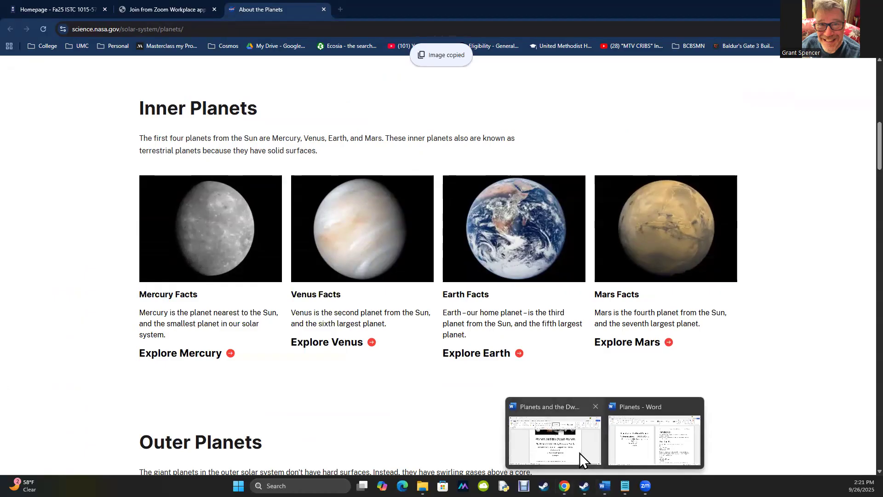
pyautogui.click(632, 454)
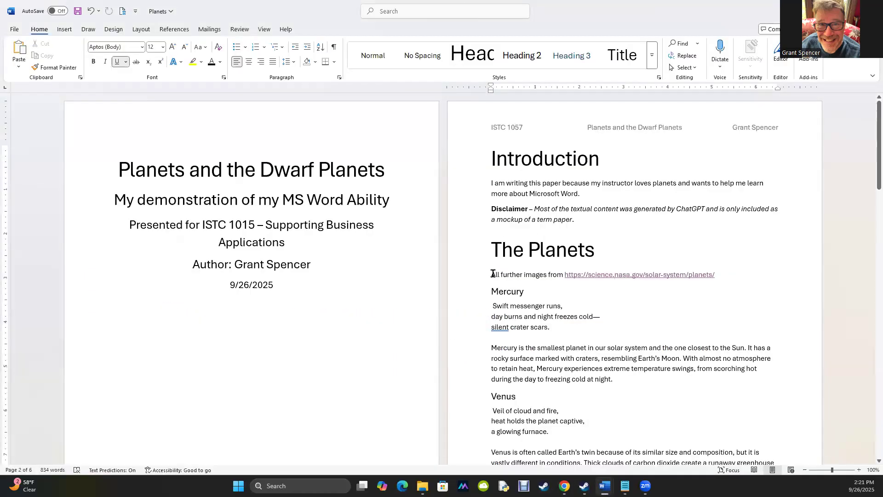
pyautogui.click(492, 288)
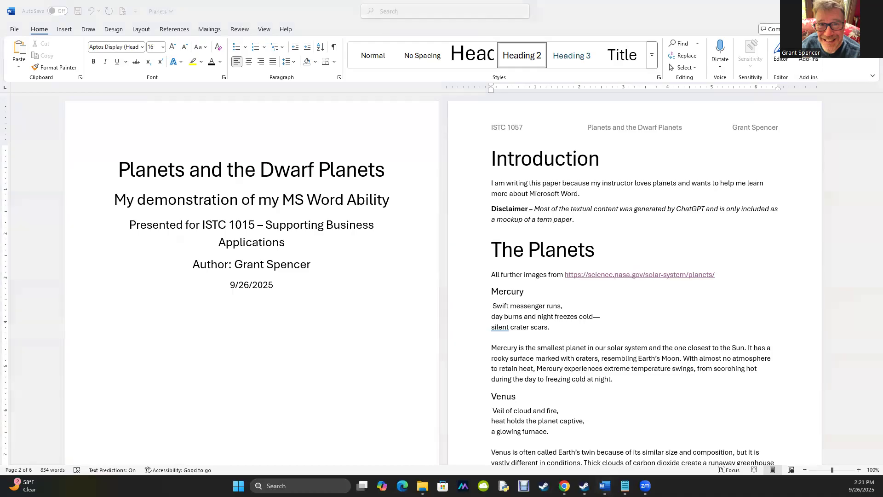
pyautogui.scroll(-20, 571, 249)
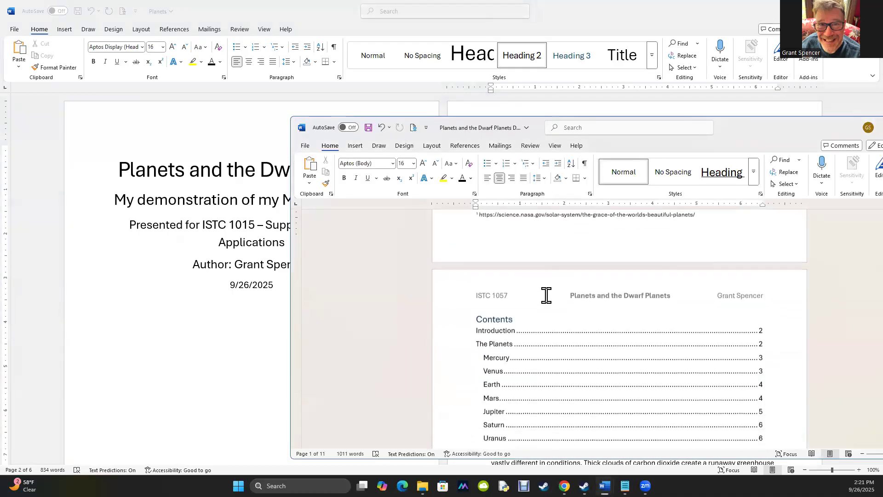
pyautogui.scroll(-3, 539, 304)
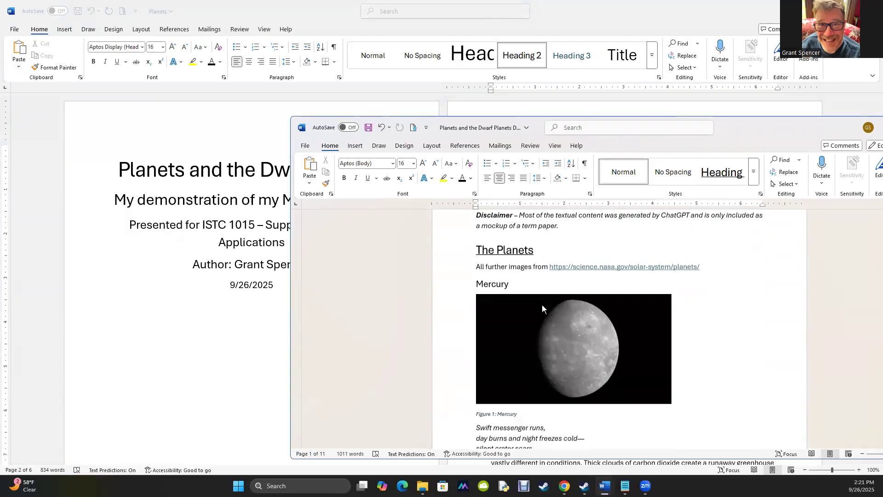
pyautogui.click(256, 355)
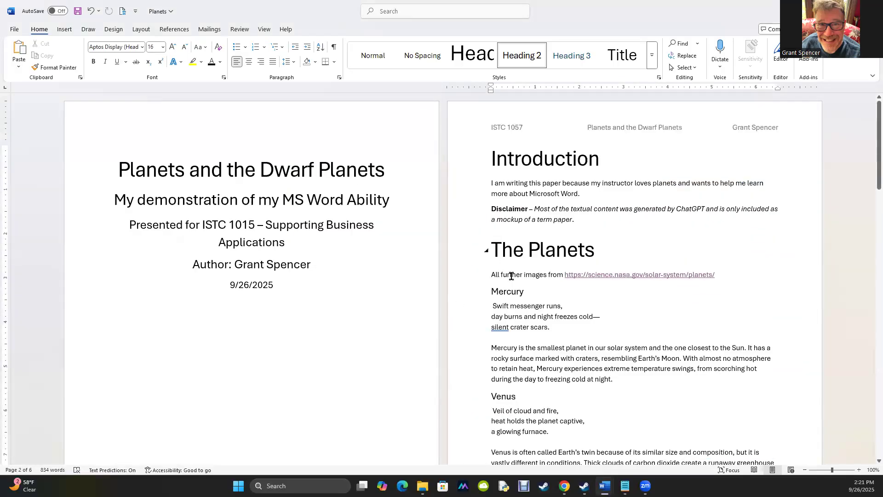
pyautogui.click(492, 306)
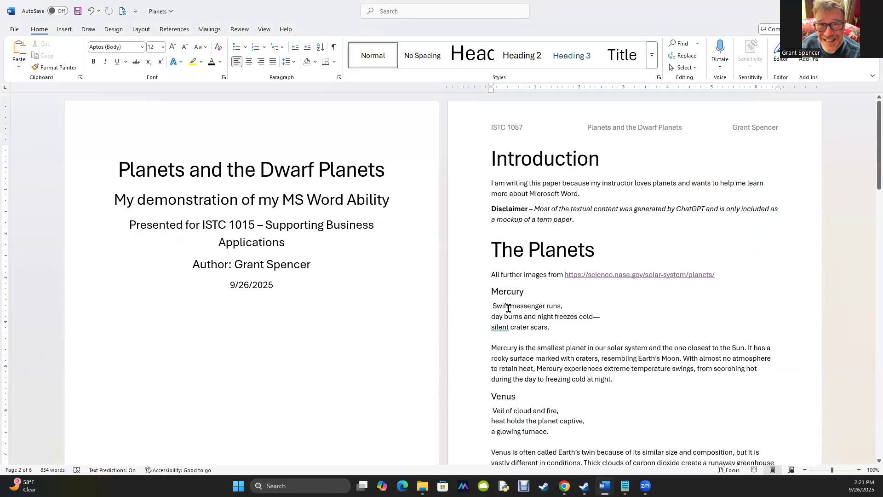
pyautogui.press('Delete')
pyautogui.hotkey('ctrl', 'v')
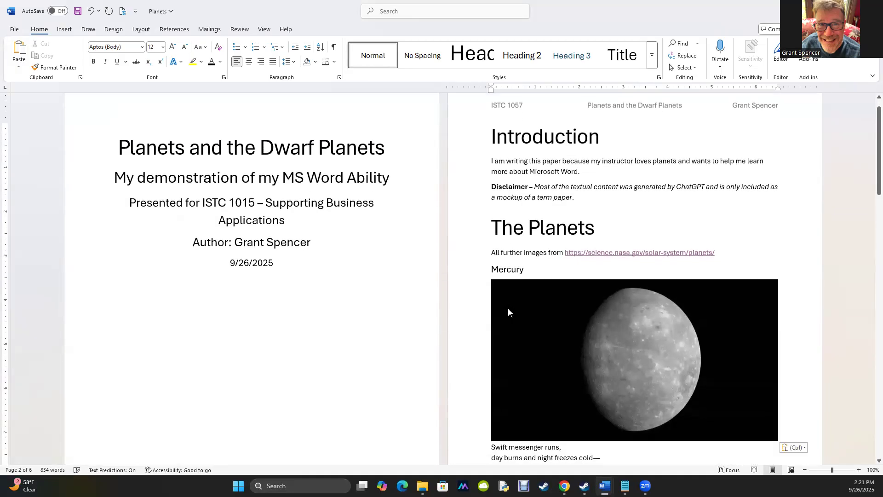
# Shrink the Mercury image by its corner handle and add a line break after it so the poem starts below
pyautogui.click(546, 334)
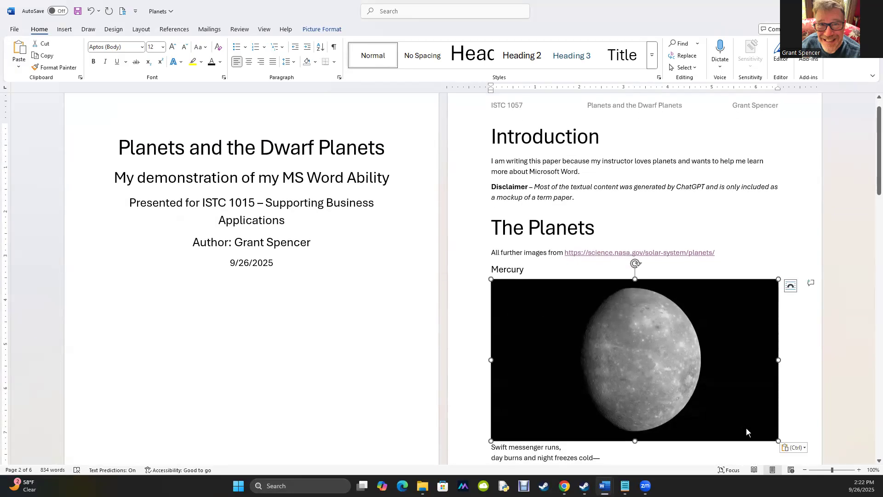
pyautogui.moveTo(776, 438); pyautogui.dragTo(674, 382)
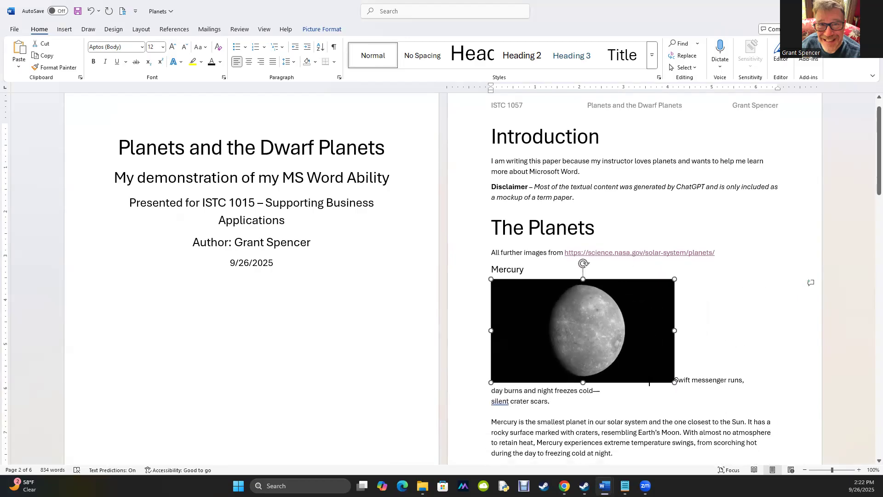
pyautogui.click(678, 385)
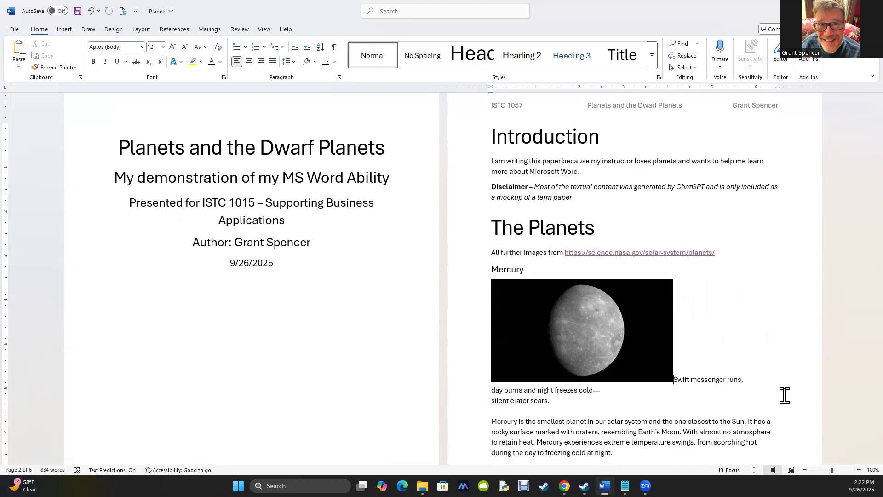
pyautogui.hotkey('shift', 'Return')
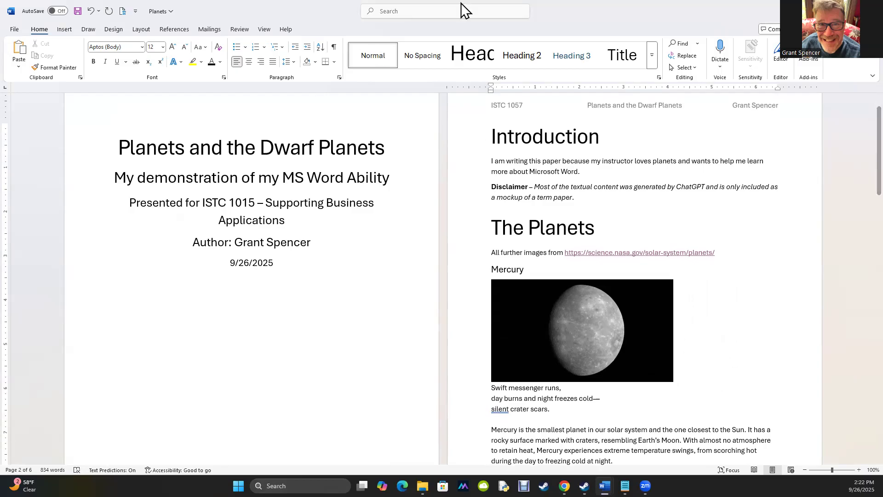
# Copy the Venus image from the NASA planets page in the browser
pyautogui.scroll(-6, 605, 327)
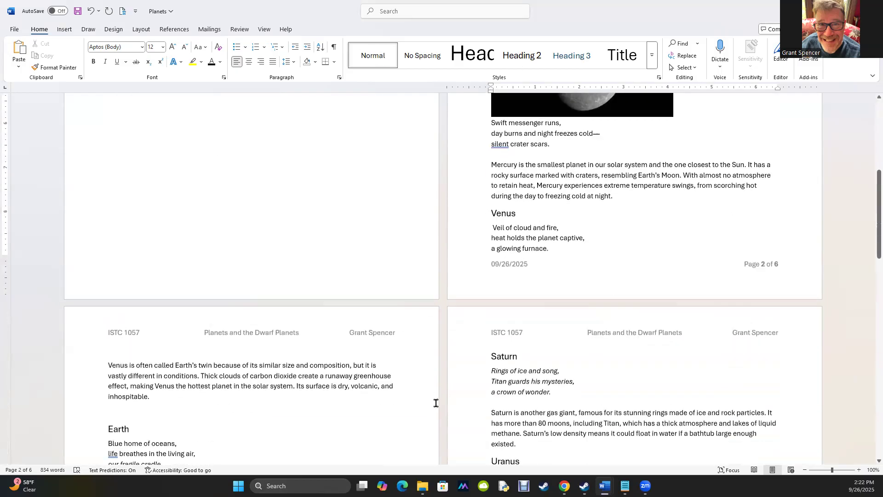
pyautogui.hotkey('alt', 'Tab')
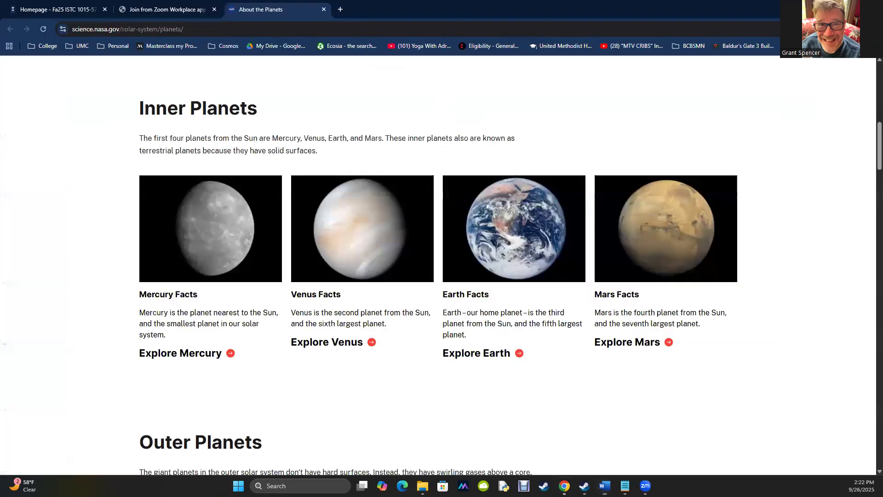
pyautogui.rightClick(372, 244)
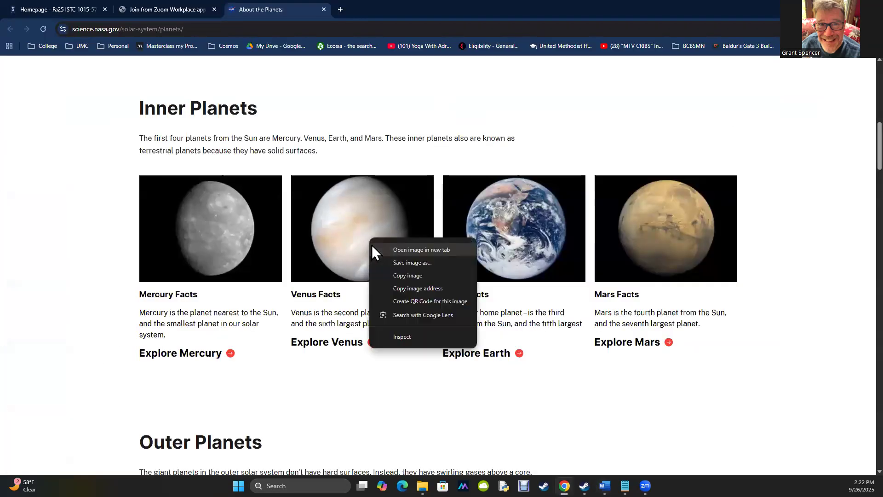
pyautogui.click(413, 274)
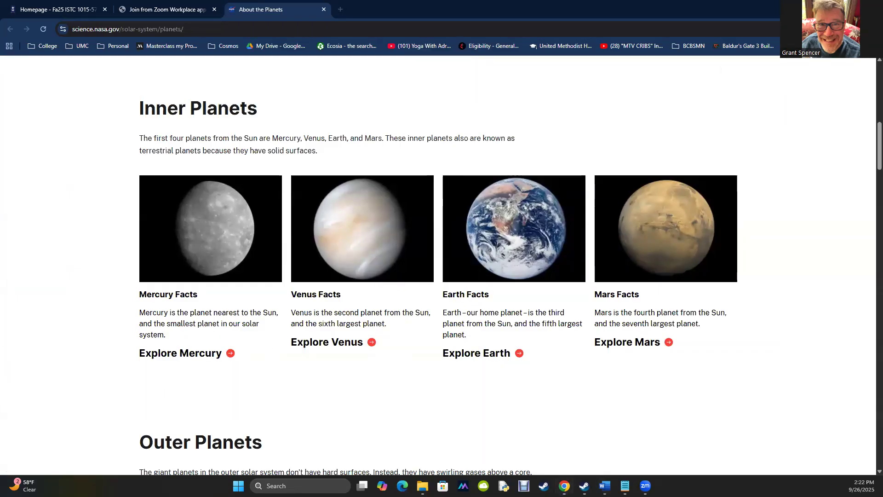
pyautogui.hotkey('alt', 'Tab')
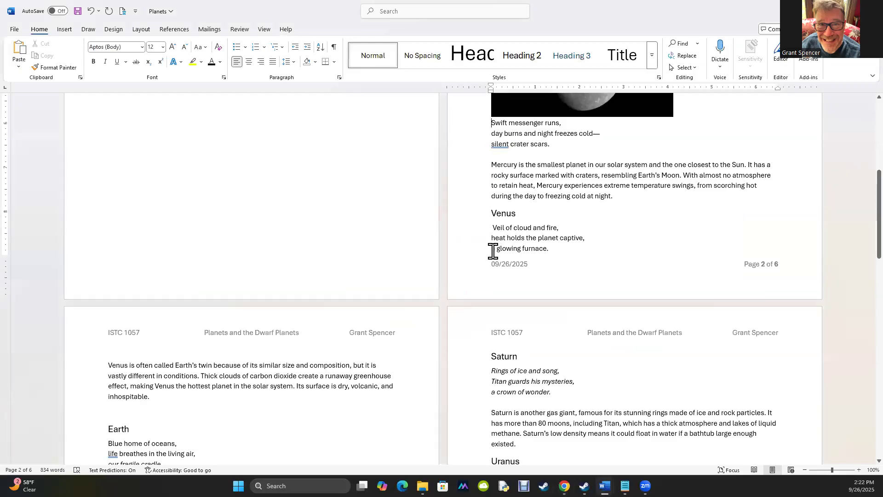
# Replace the leading space of the Venus poem with a new paragraph and paste the Venus image above the poem
pyautogui.click(490, 226)
pyautogui.press('Delete')
pyautogui.press('Return')
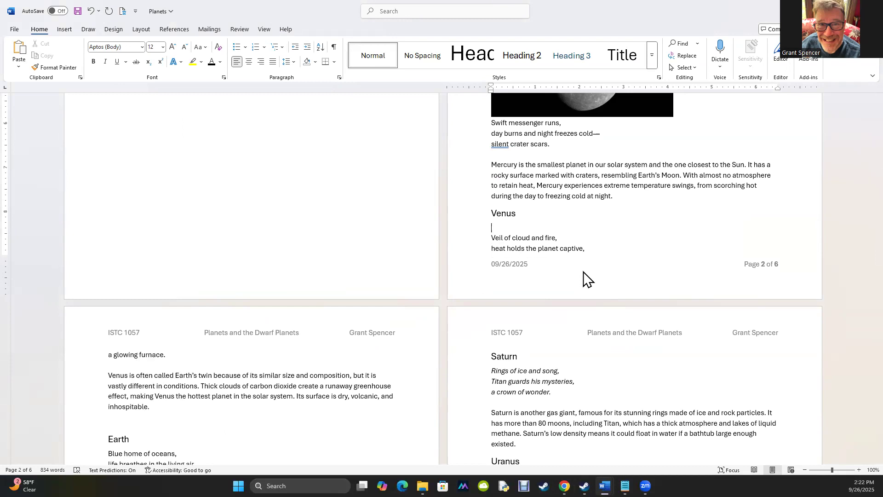
pyautogui.hotkey('ctrl', 'v')
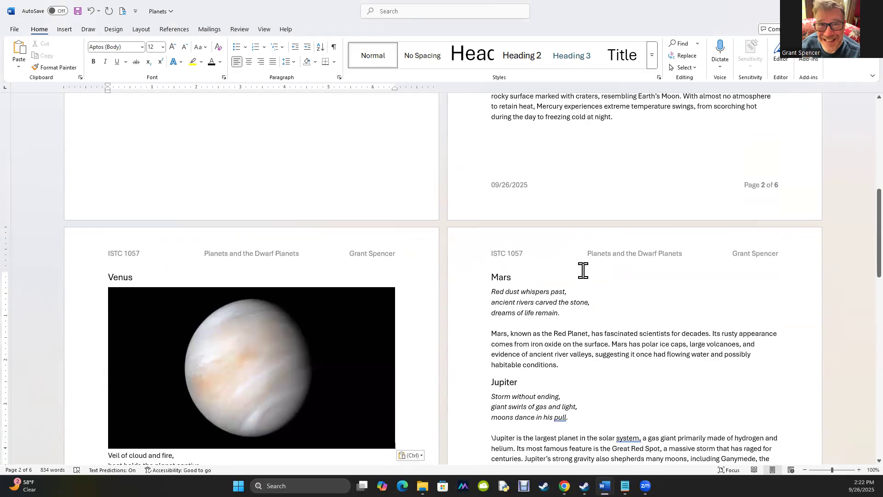
# Shrink the Venus image by its corner handle to roughly match the Mercury image size
pyautogui.click(255, 444)
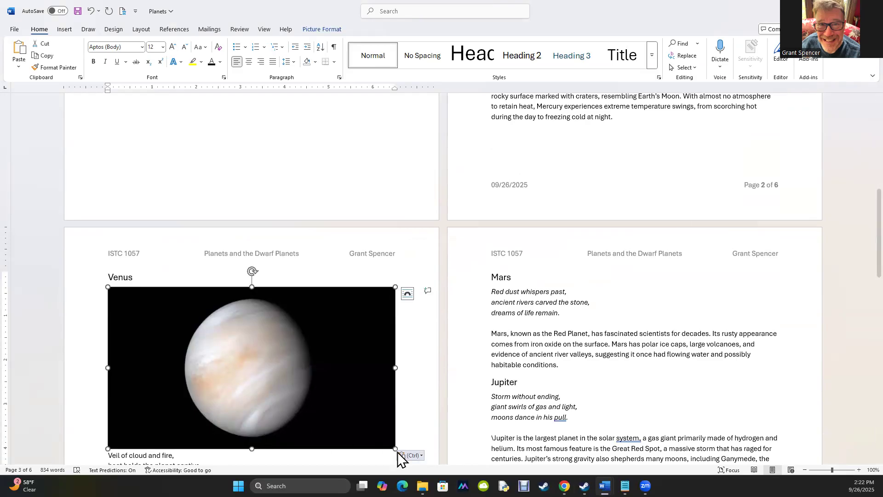
pyautogui.moveTo(395, 449); pyautogui.dragTo(312, 402)
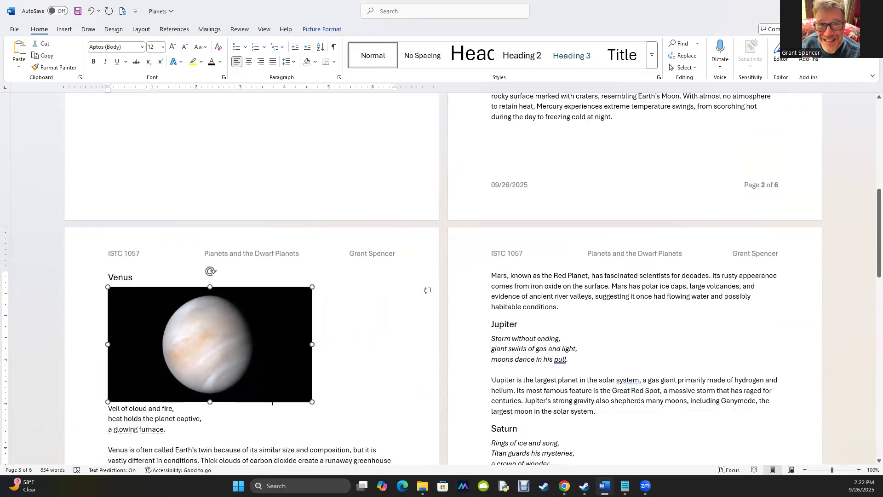
pyautogui.click(254, 418)
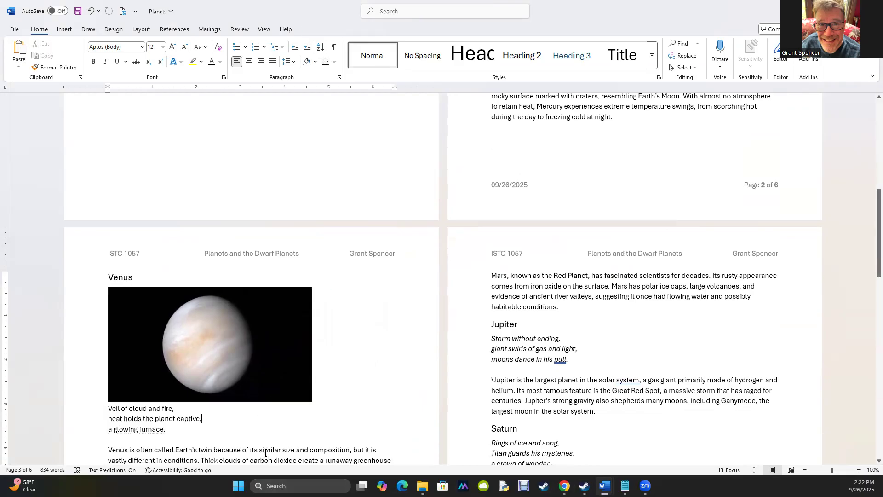
pyautogui.scroll(5, 503, 269)
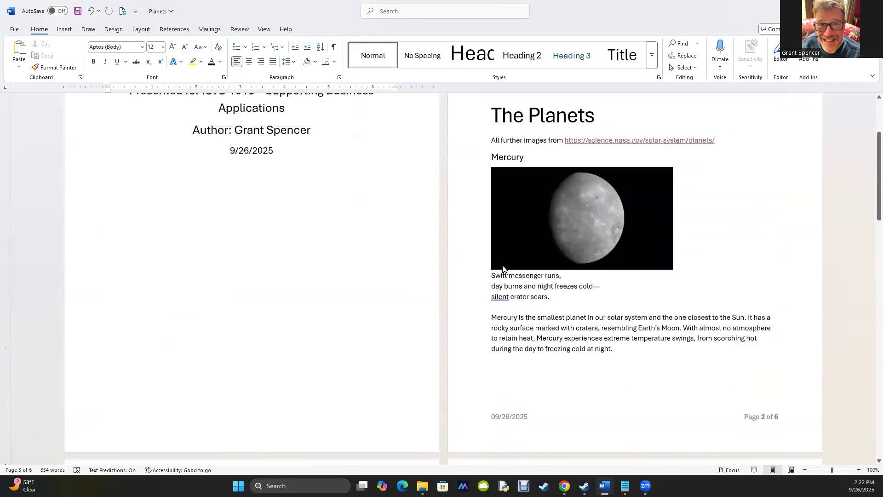
# Copy the footnote URL from the reference document and open it in a new browser tab
pyautogui.scroll(2, 503, 269)
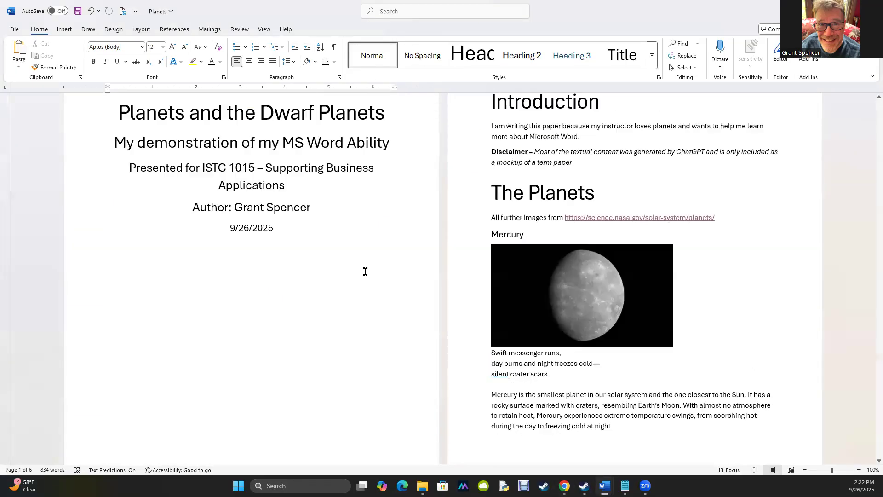
pyautogui.scroll(2, 365, 272)
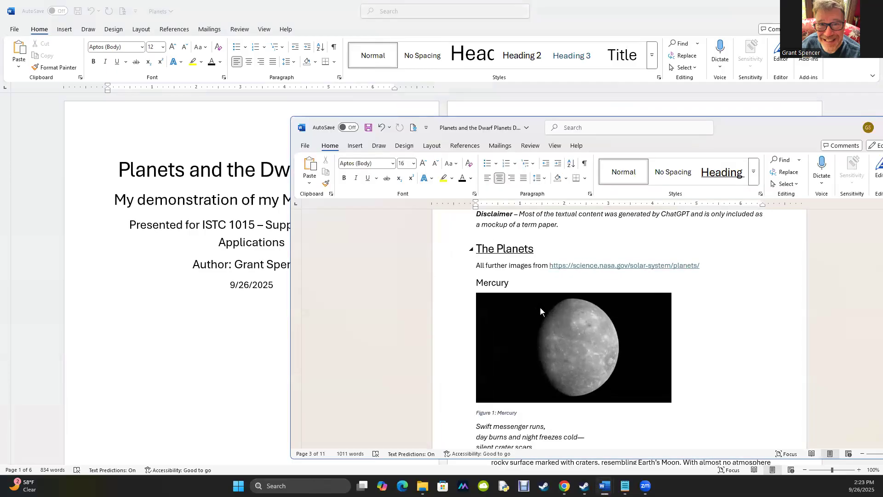
pyautogui.scroll(6, 541, 322)
pyautogui.scroll(15, 543, 372)
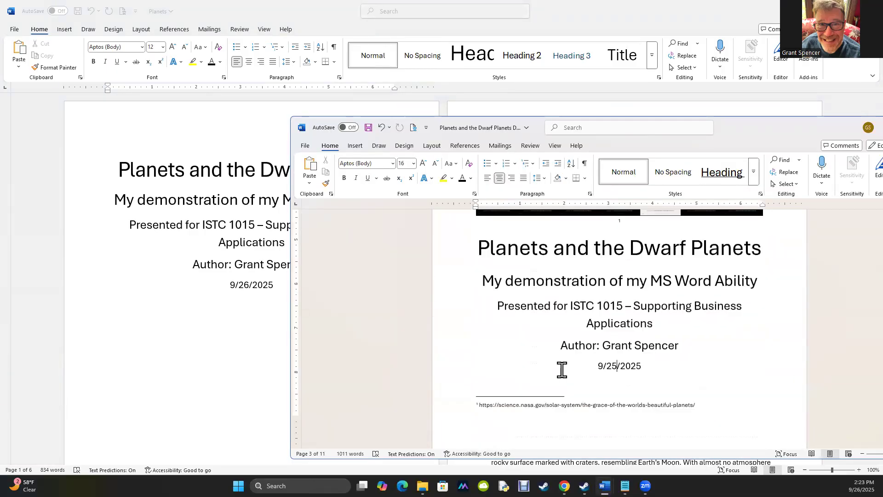
pyautogui.scroll(-5, 601, 285)
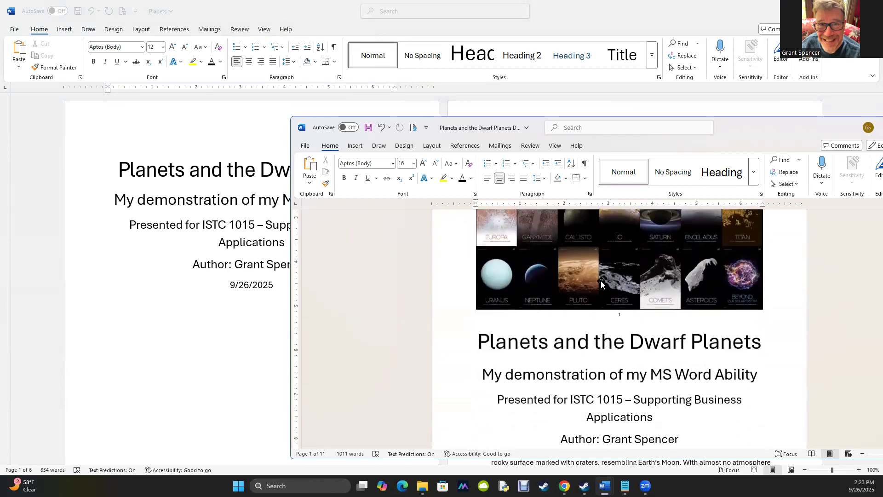
pyautogui.doubleClick(559, 368)
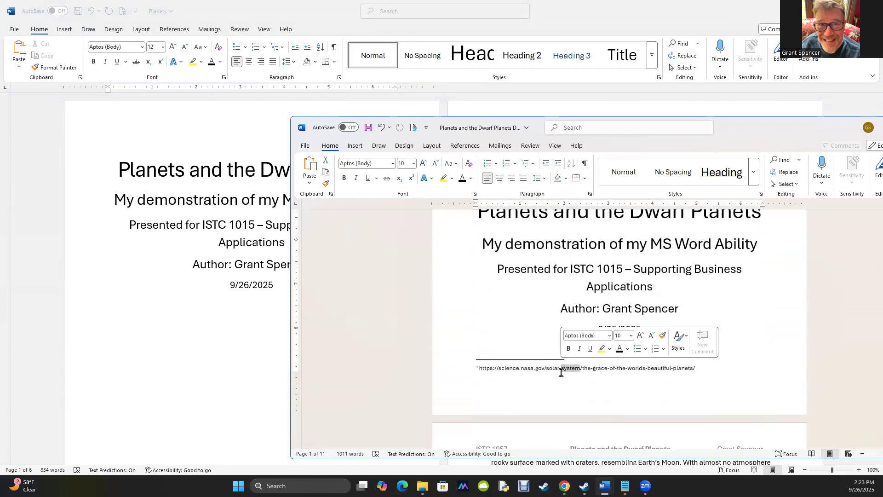
pyautogui.tripleClick(557, 368)
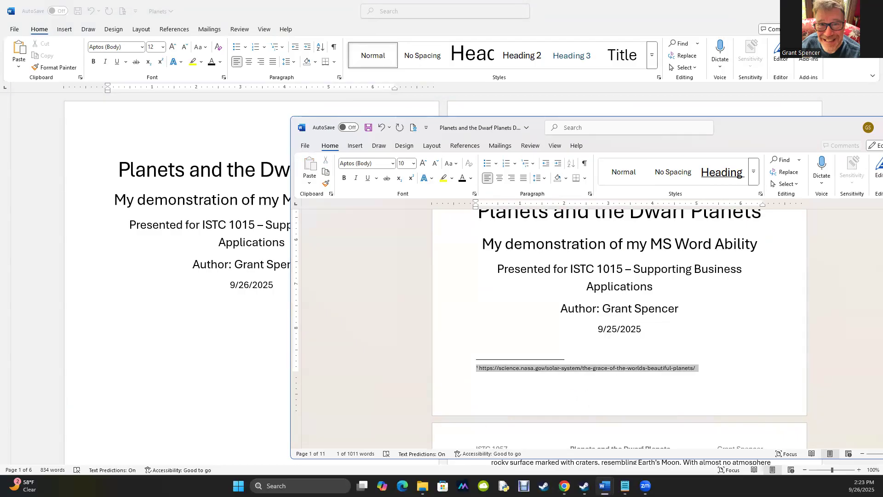
pyautogui.hotkey('alt', 'Tab')
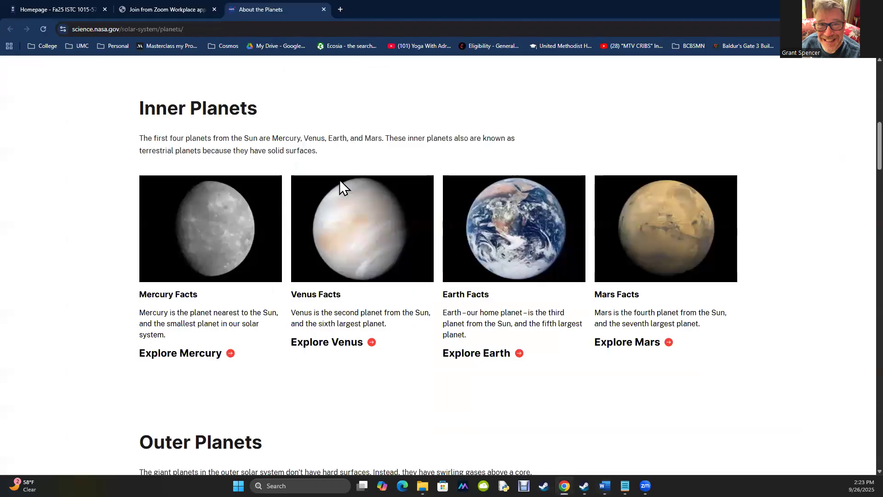
pyautogui.click(340, 9)
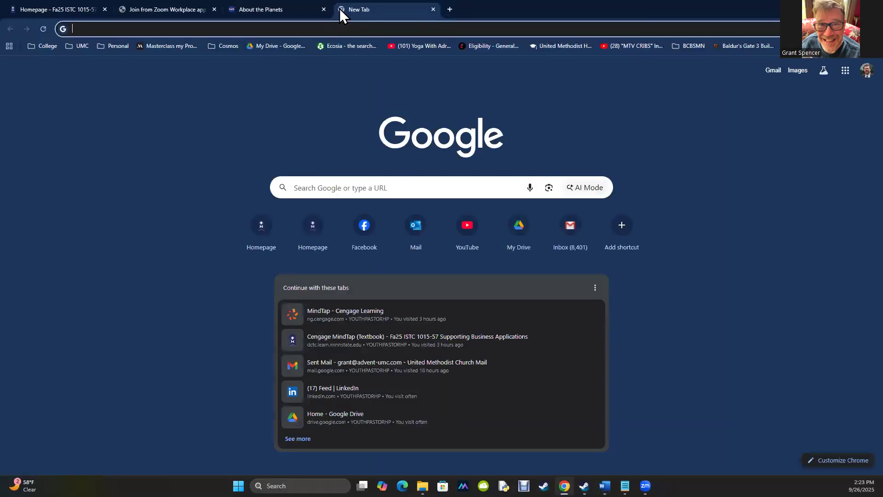
pyautogui.hotkey('ctrl', 'v')
pyautogui.press('Return')
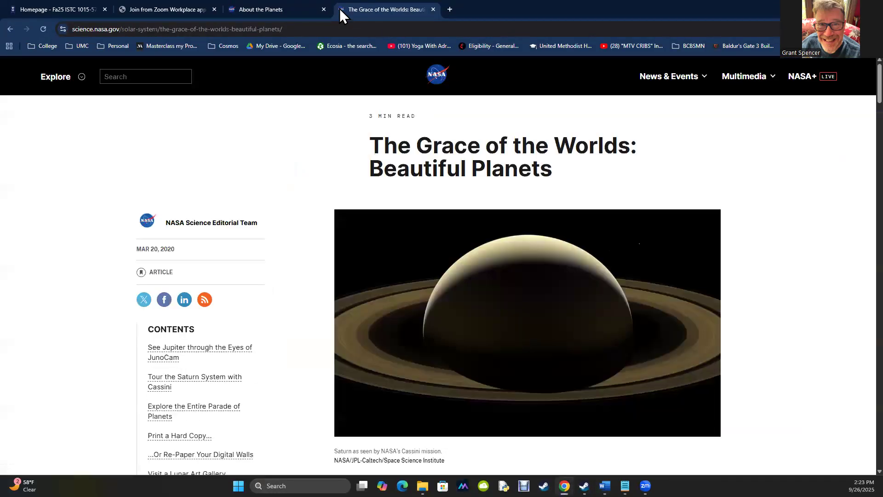
# Copy the planet-poster collage image from the NASA Grace of the Worlds page
pyautogui.scroll(-10, 293, 354)
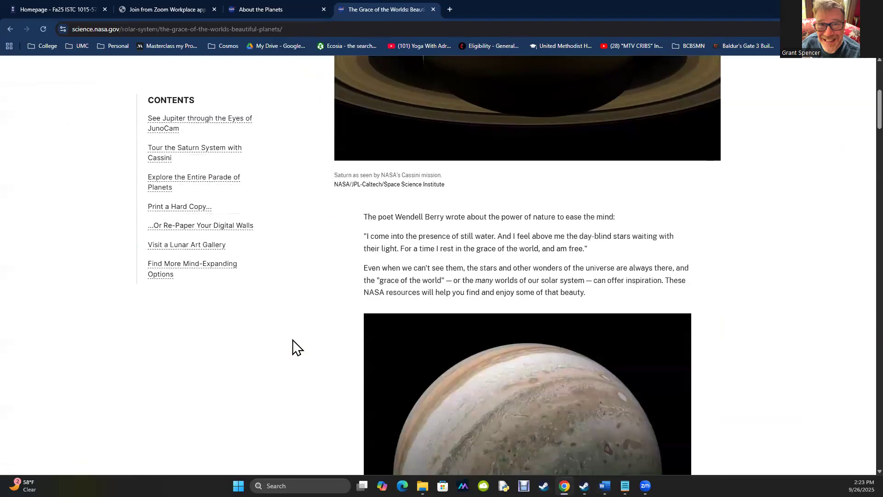
pyautogui.scroll(-20, 300, 371)
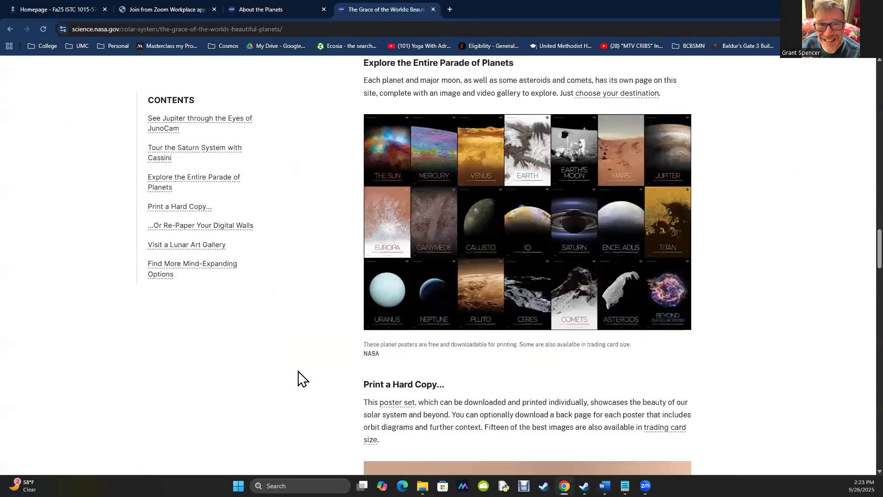
pyautogui.scroll(1, 304, 370)
pyautogui.rightClick(576, 216)
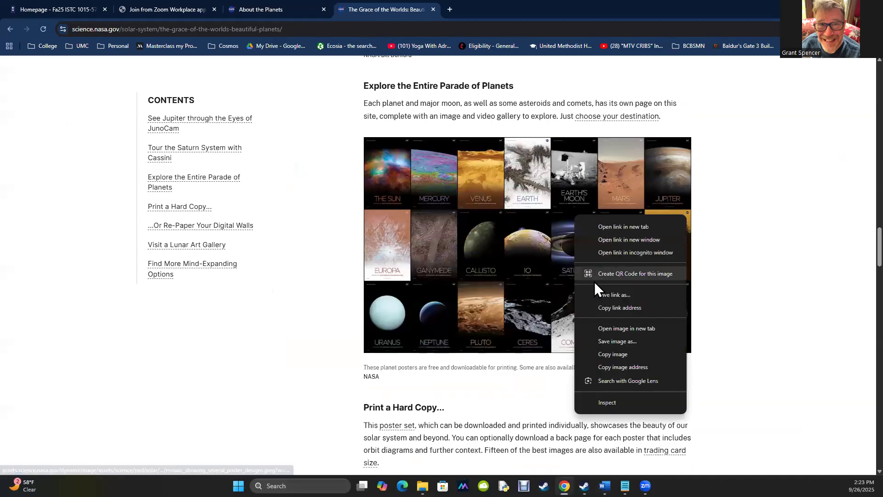
pyautogui.click(613, 354)
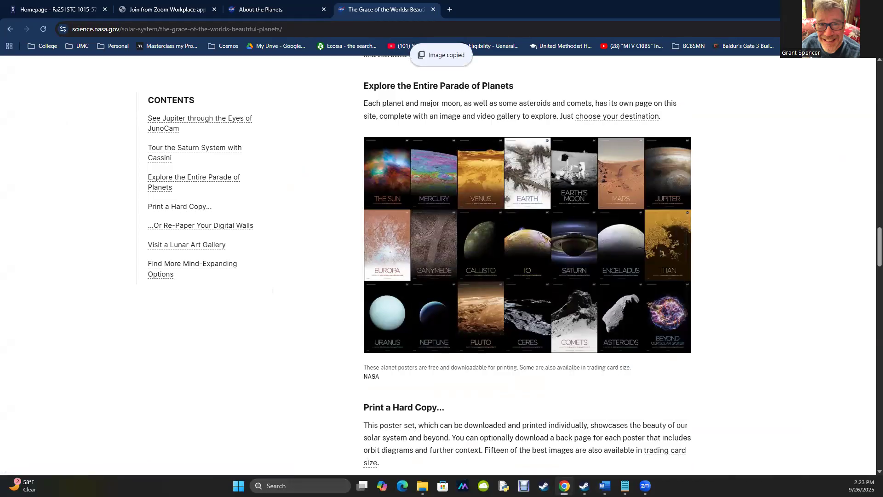
# Paste the planet-poster collage at the start of the title page, above the title
pyautogui.click(830, 8)
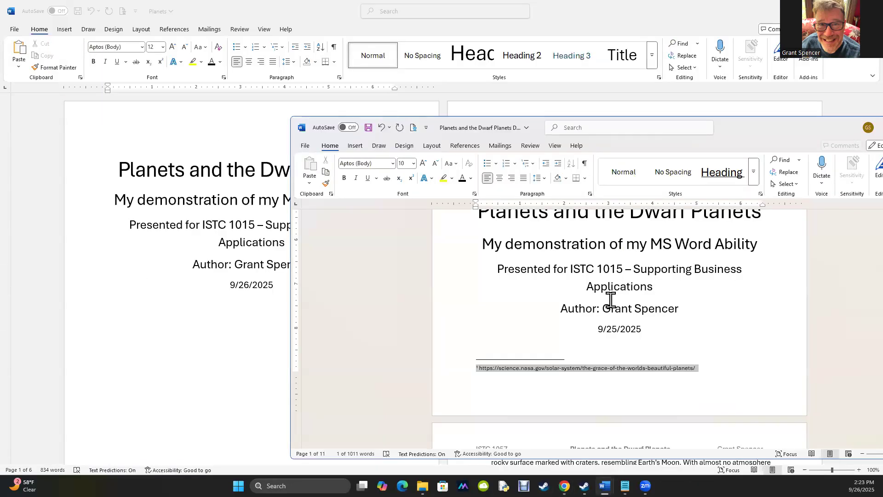
pyautogui.click(612, 299)
pyautogui.scroll(3, 615, 299)
pyautogui.scroll(1, 614, 298)
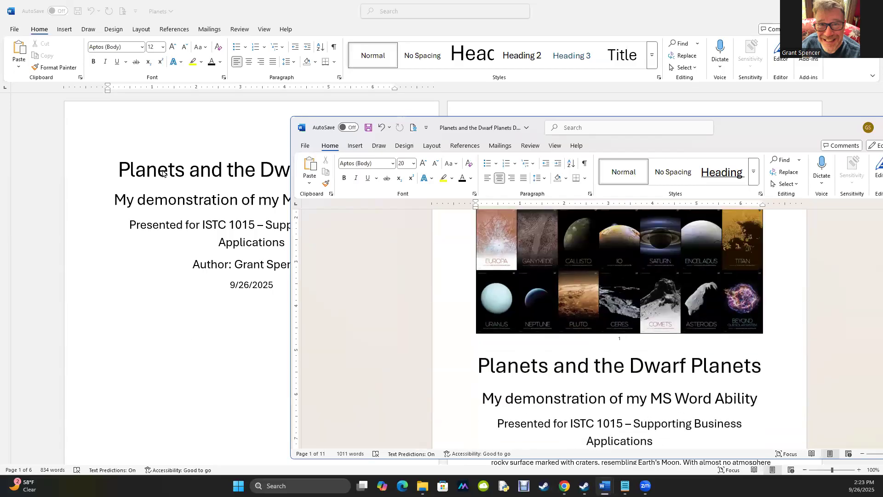
pyautogui.click(121, 169)
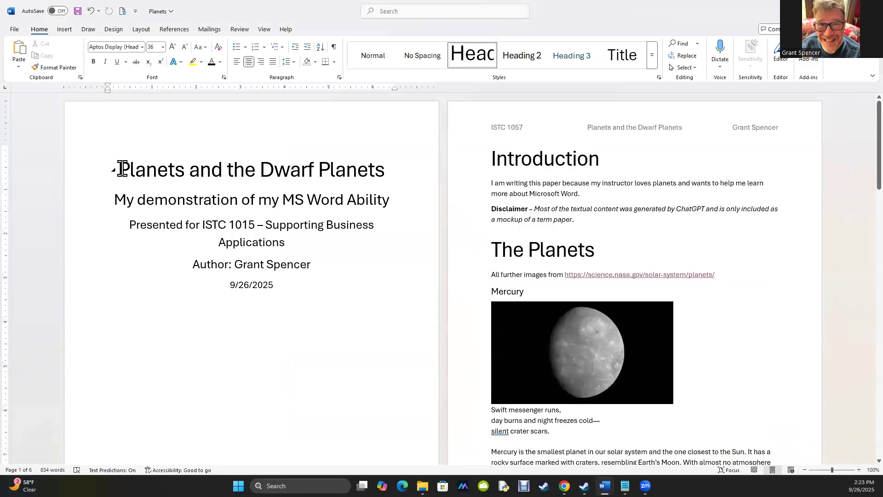
pyautogui.hotkey('ctrl', 'v')
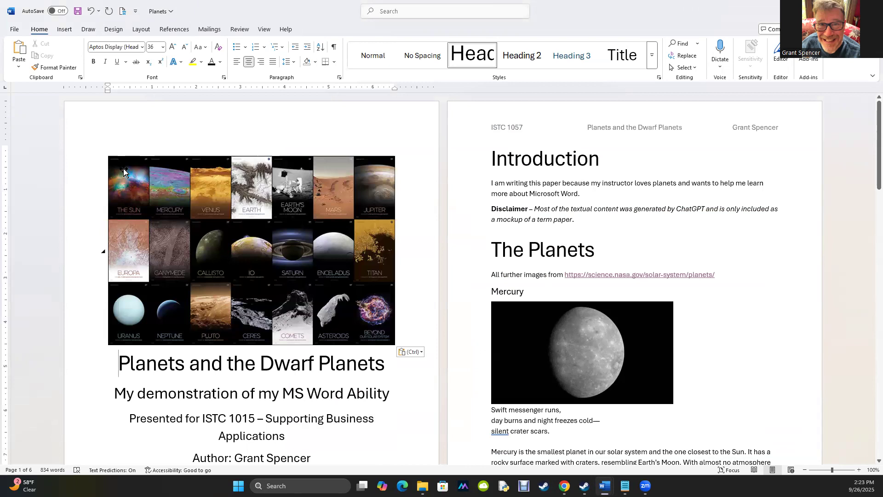
# Compare with the reference document's figure captions and add the caption "Figure 1: Mercury" below the Mercury image
pyautogui.click(220, 394)
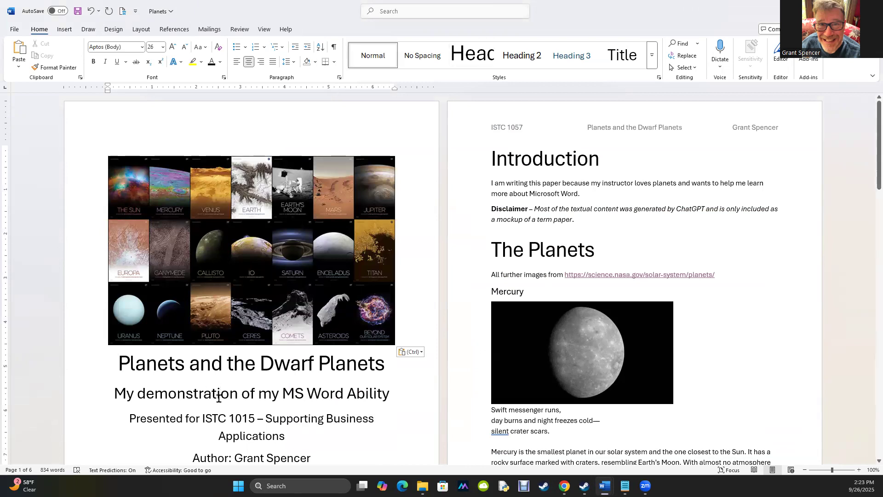
pyautogui.click(385, 443)
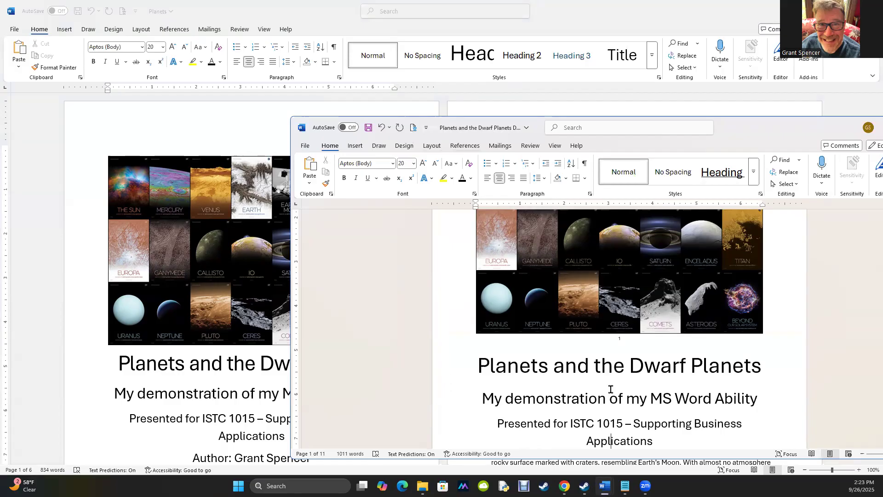
pyautogui.scroll(-1, 630, 353)
pyautogui.scroll(-15, 630, 353)
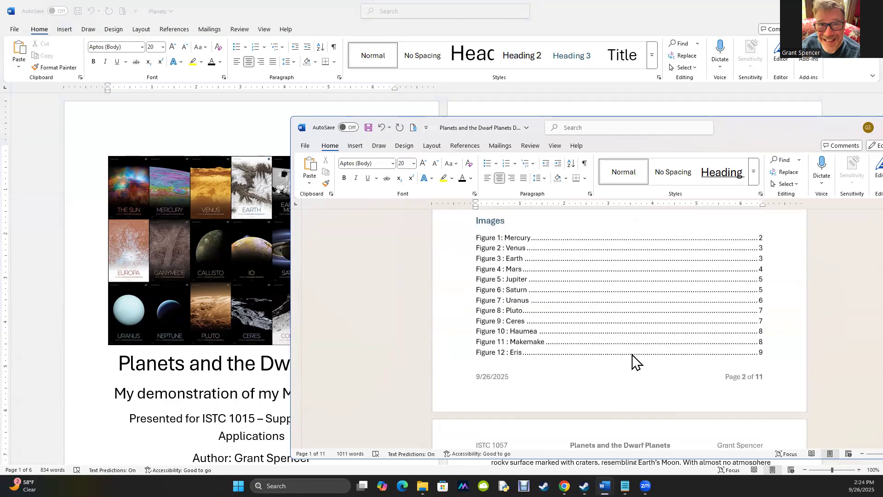
pyautogui.scroll(-2, 633, 351)
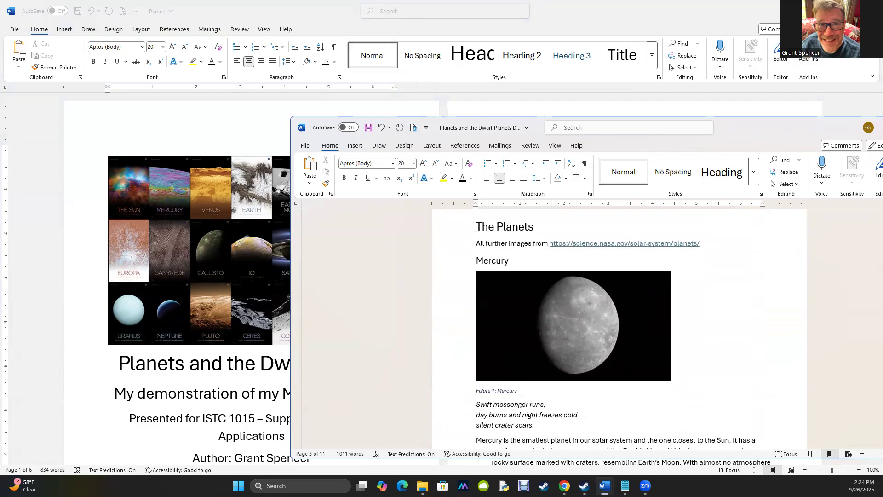
pyautogui.click(190, 403)
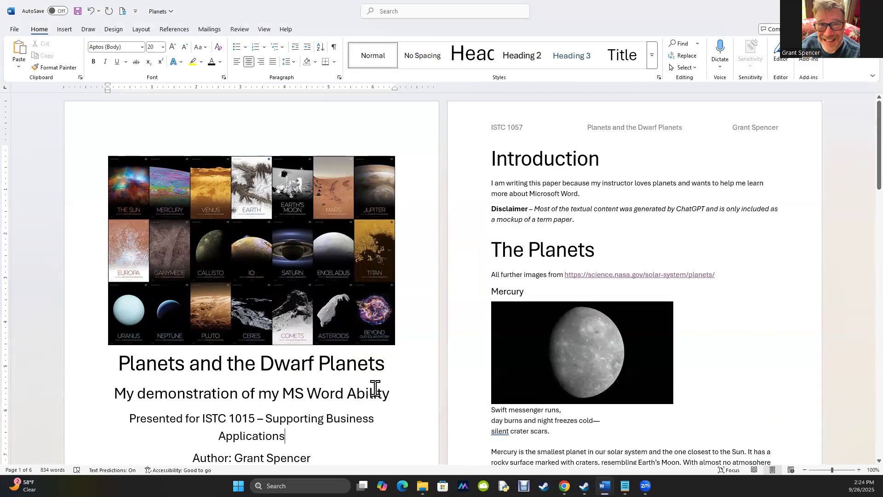
pyautogui.click(559, 354)
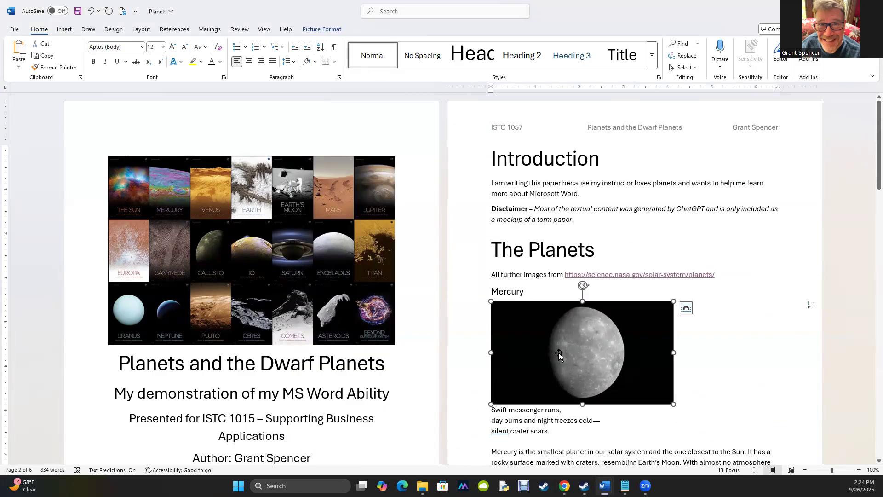
pyautogui.rightClick(559, 354)
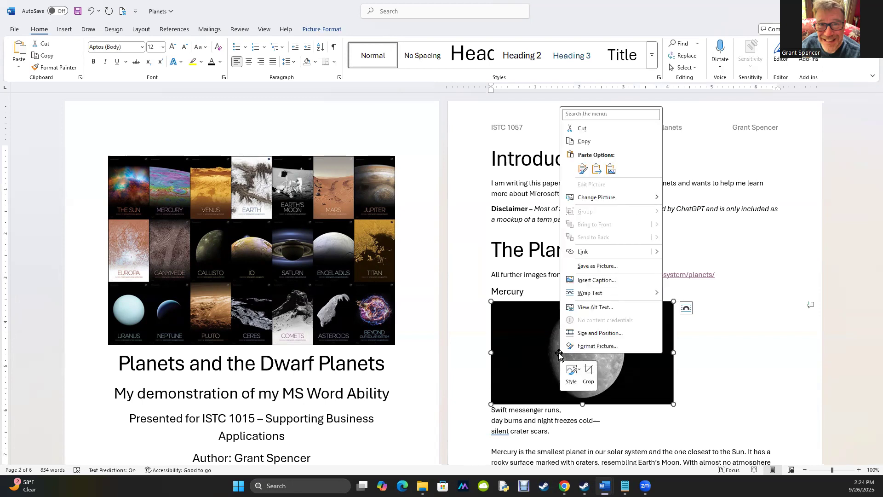
pyautogui.click(593, 281)
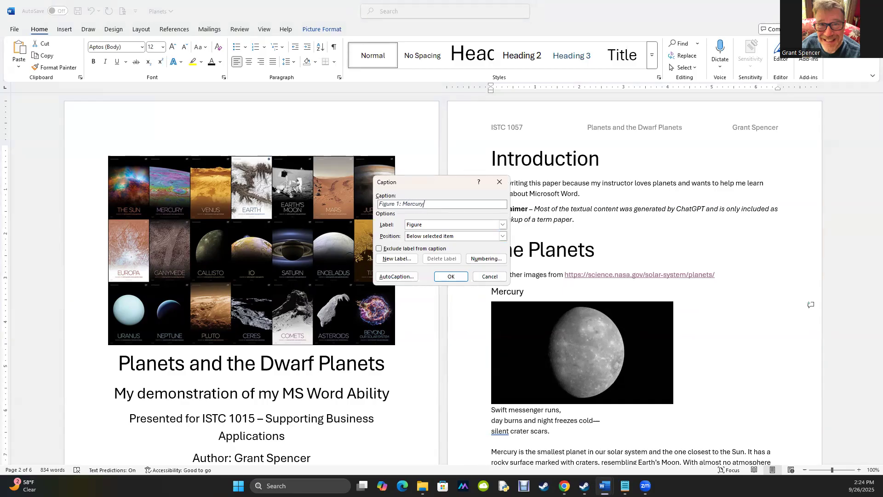
pyautogui.write(': Mercury')
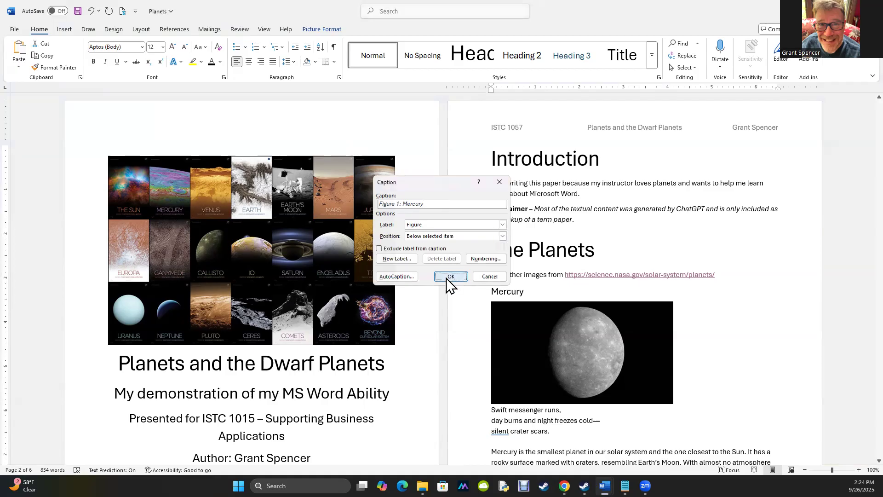
pyautogui.click(450, 277)
# Add the caption "Figure 2 : Venus" below the Venus image
pyautogui.scroll(-8, 514, 379)
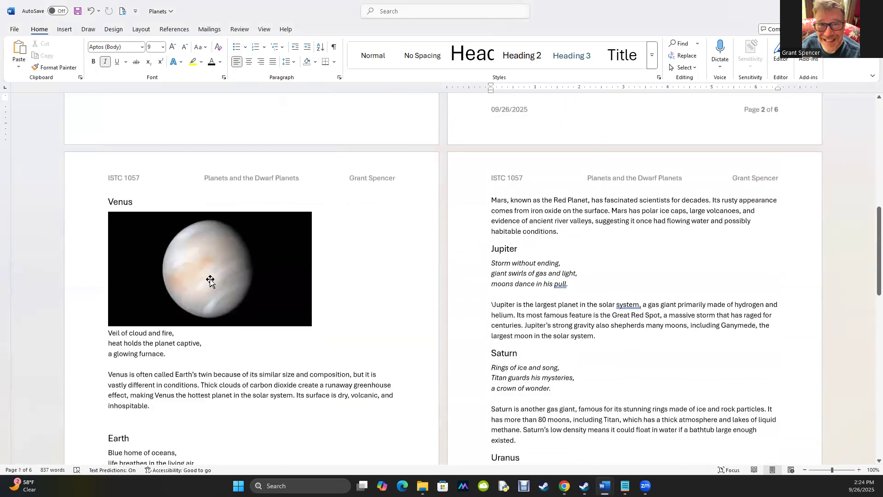
pyautogui.rightClick(213, 283)
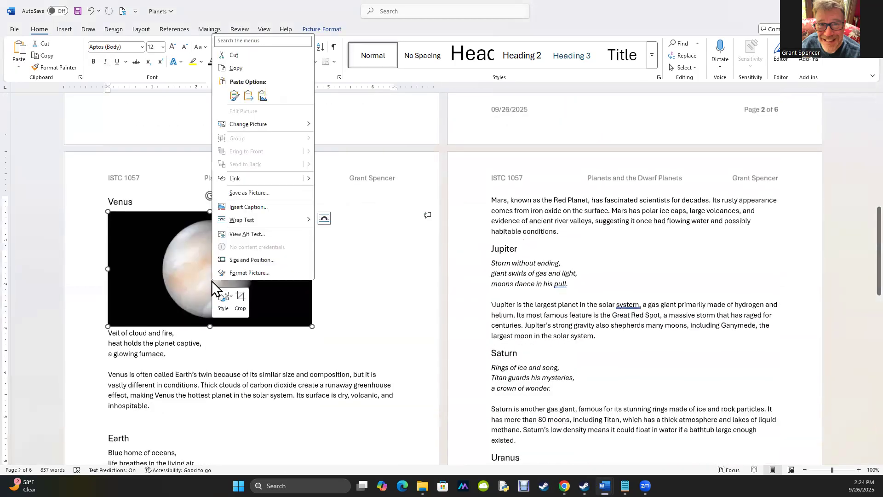
pyautogui.click(240, 207)
pyautogui.write(': ')
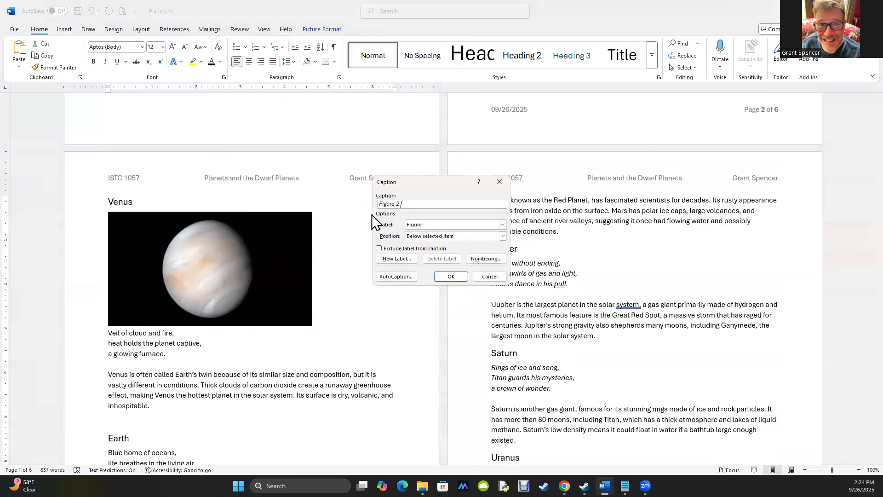
pyautogui.write('Venus')
pyautogui.click(445, 277)
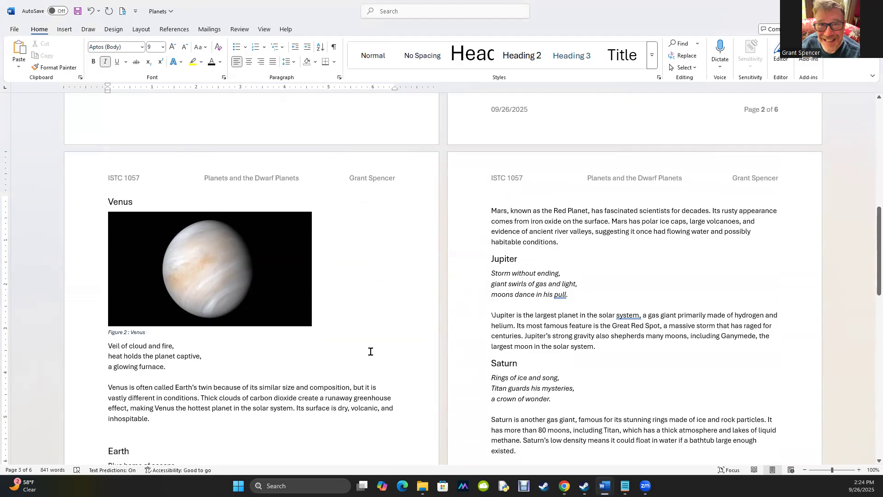
# Run the accessibility check and scroll through the document to review it
pyautogui.scroll(15, 365, 345)
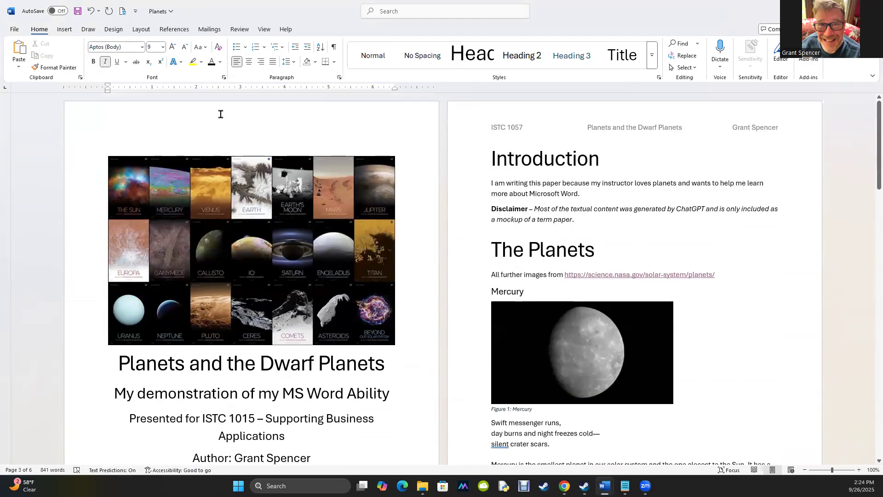
pyautogui.click(123, 12)
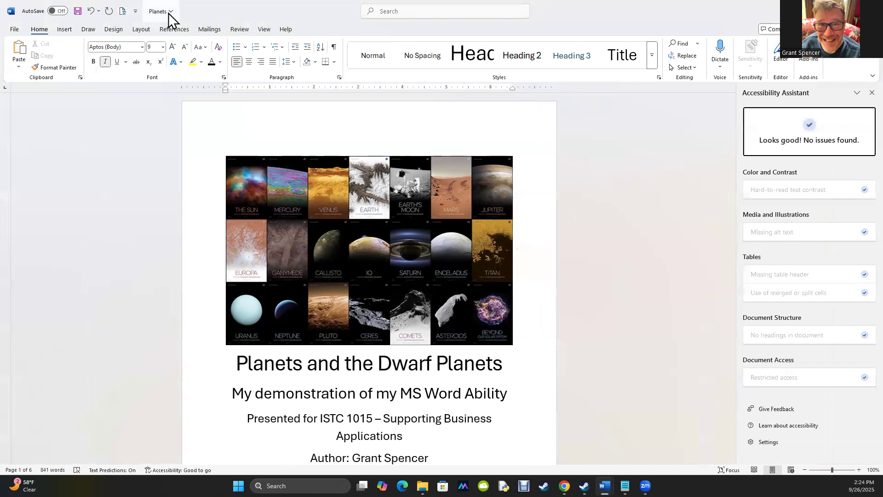
pyautogui.scroll(-10, 389, 244)
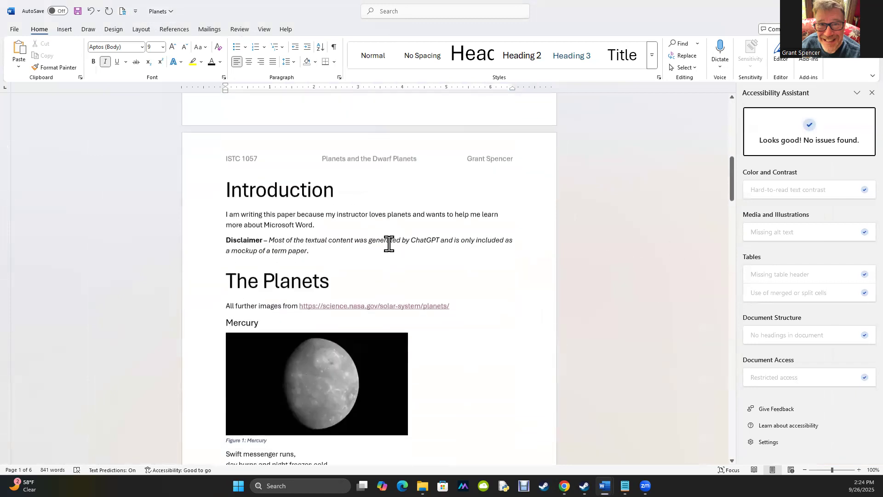
pyautogui.scroll(-3, 388, 244)
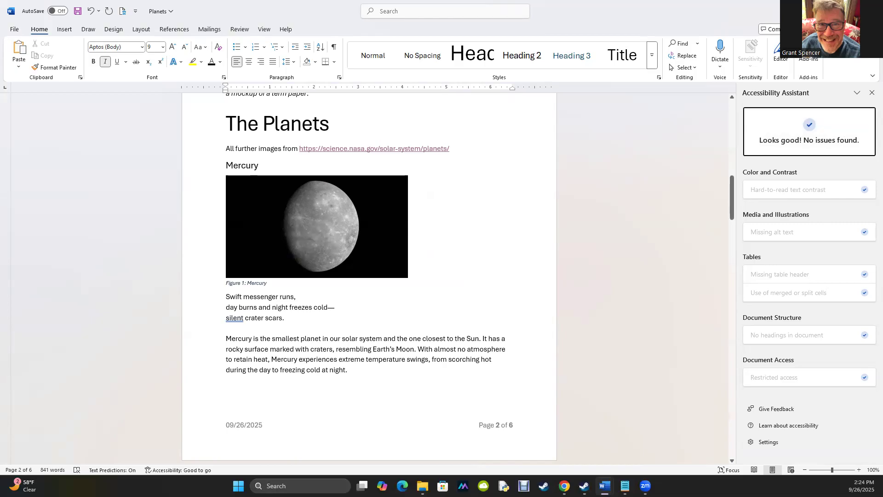
pyautogui.scroll(5, 332, 307)
pyautogui.scroll(3, 331, 307)
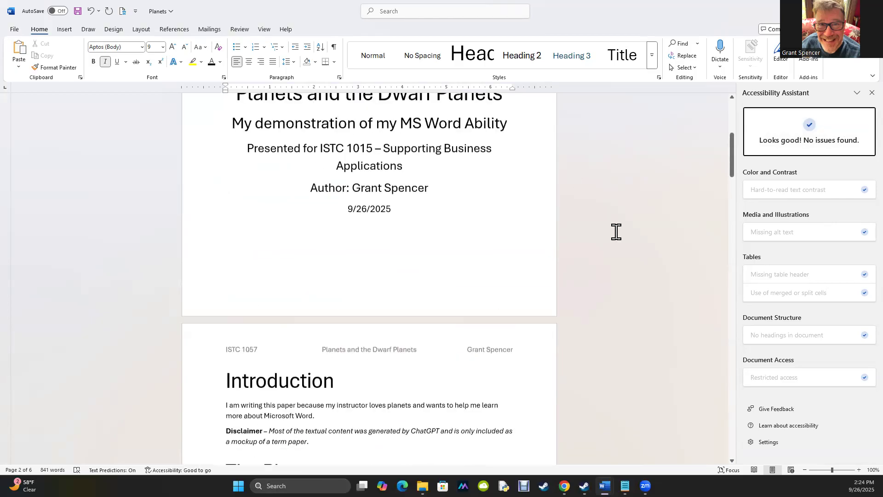
# Copy the Earth image from the NASA planets page and paste it on a new line above the Earth poem
pyautogui.click(871, 94)
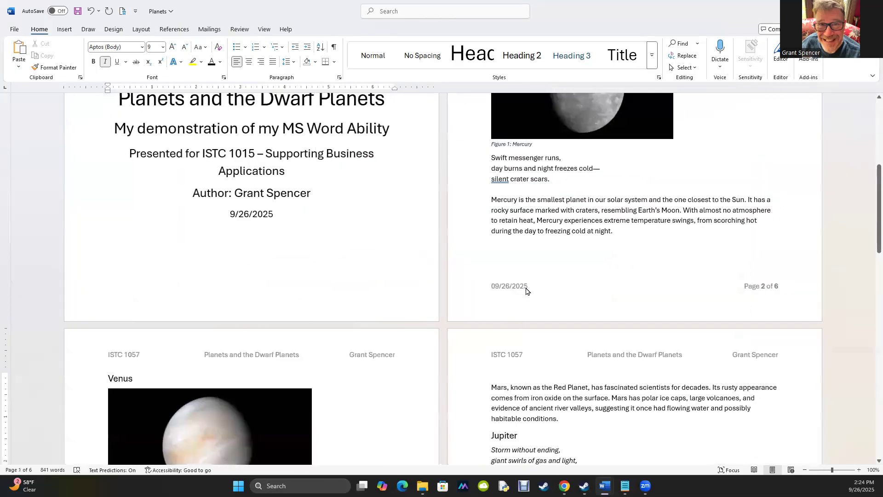
pyautogui.scroll(-6, 557, 305)
pyautogui.scroll(-3, 544, 311)
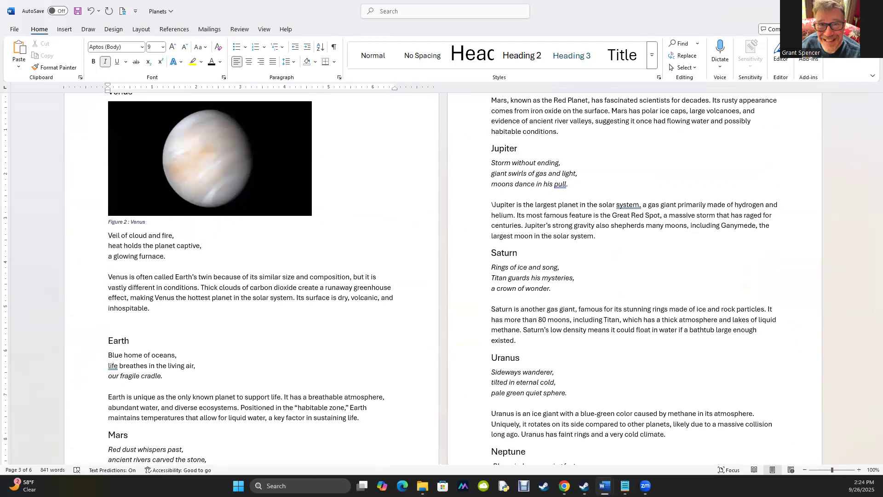
pyautogui.hotkey('alt', 'Tab')
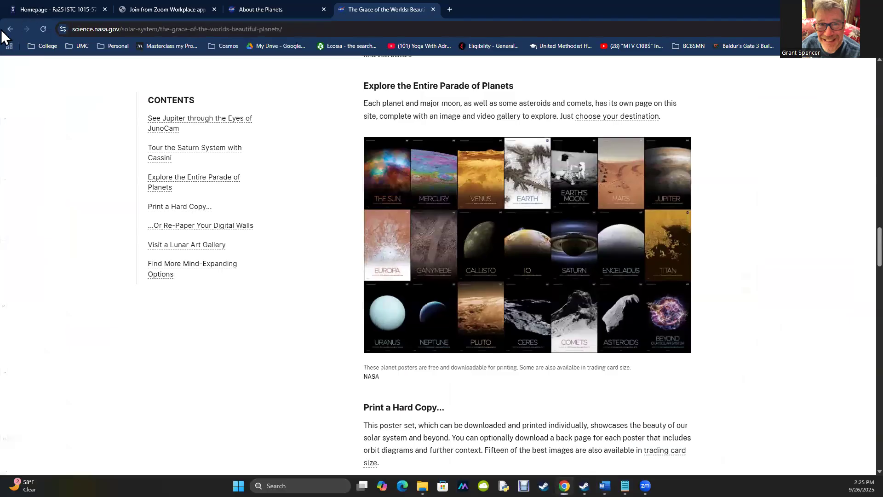
pyautogui.click(8, 29)
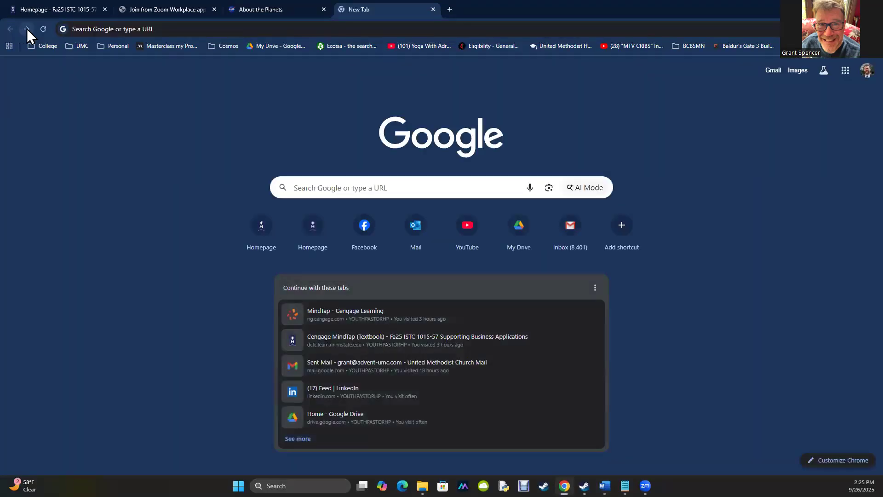
pyautogui.click(26, 28)
pyautogui.click(304, 10)
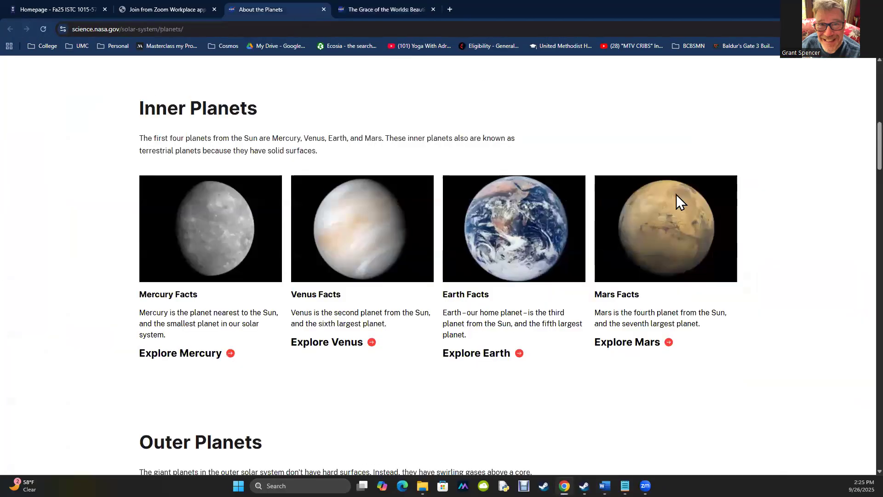
pyautogui.rightClick(511, 230)
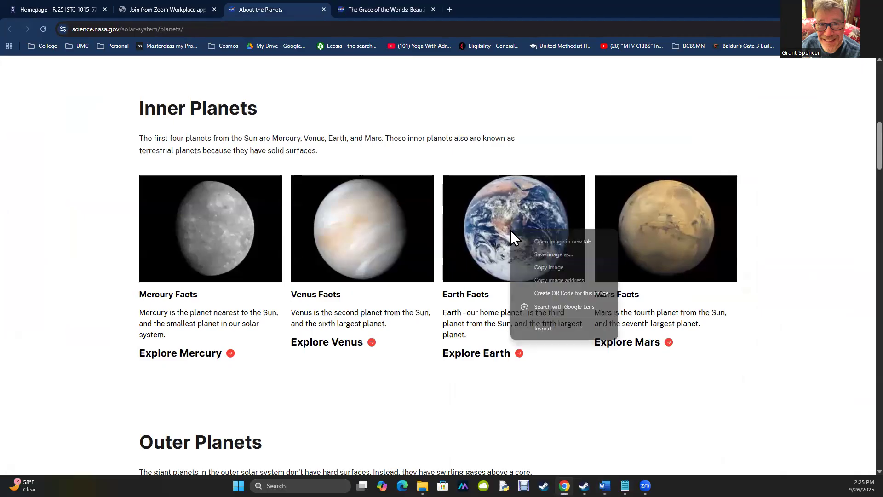
pyautogui.click(557, 267)
pyautogui.click(830, 7)
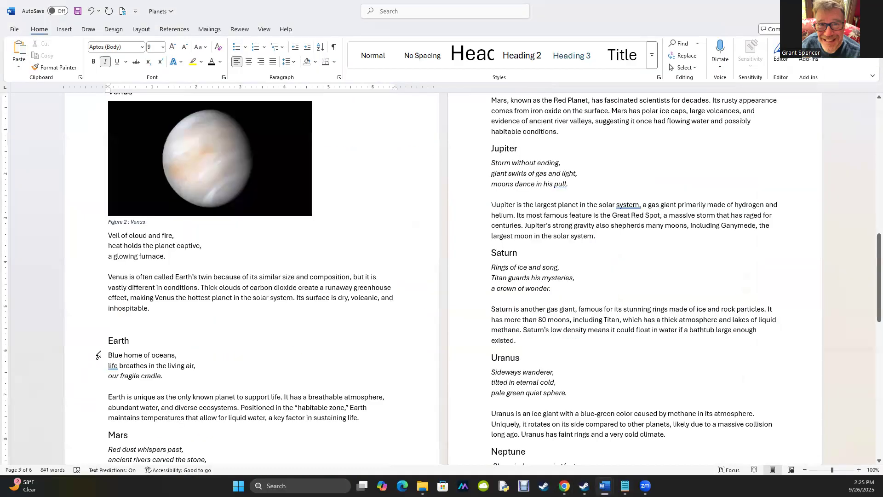
pyautogui.click(109, 353)
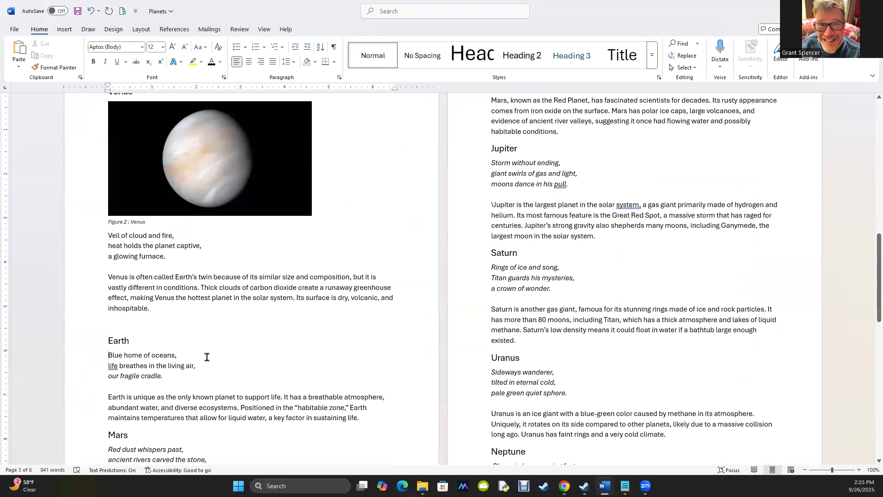
pyautogui.press('Return')
pyautogui.press('Up')
pyautogui.hotkey('ctrl', 'v')
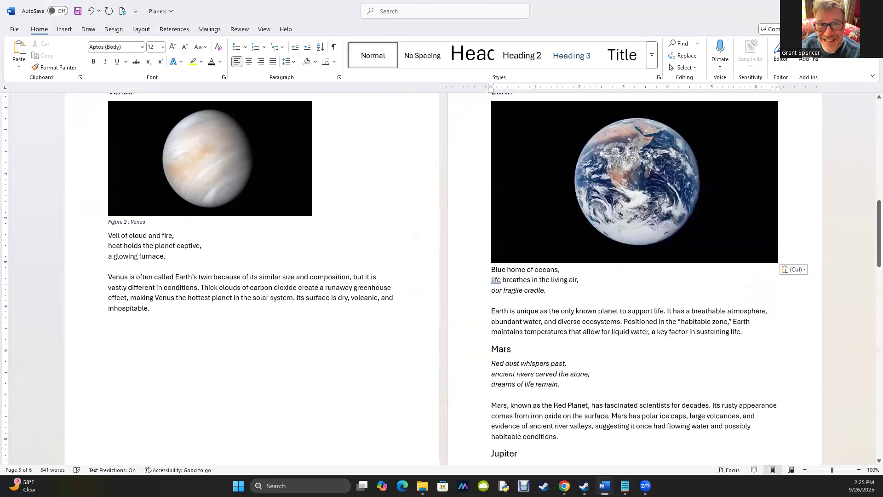
# Resize the Earth image down to about the same width as the Venus image
pyautogui.click(644, 201)
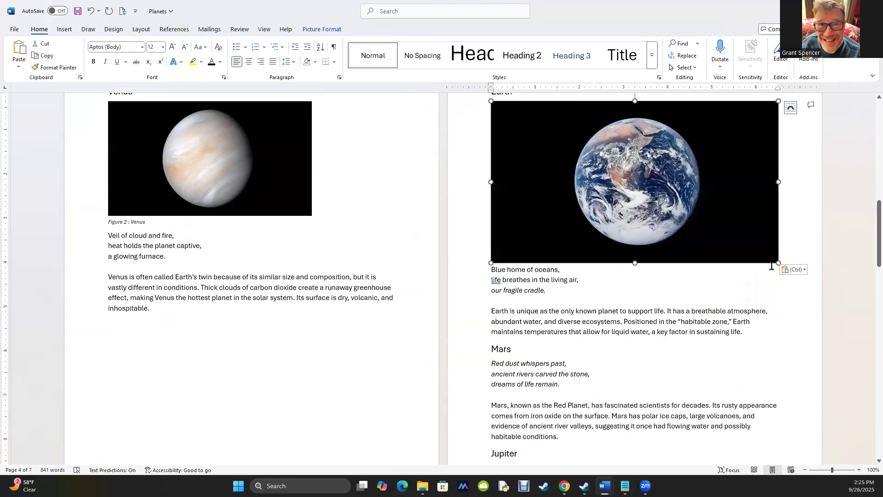
pyautogui.moveTo(778, 262); pyautogui.dragTo(665, 199)
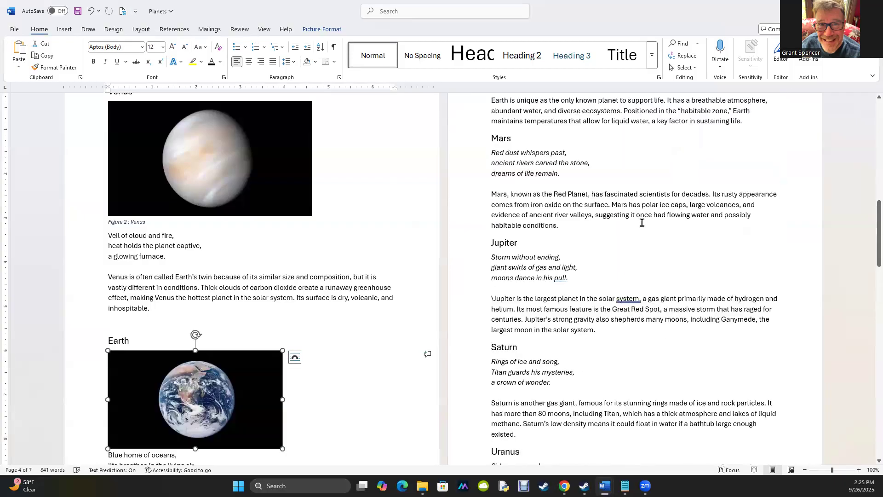
pyautogui.click(358, 345)
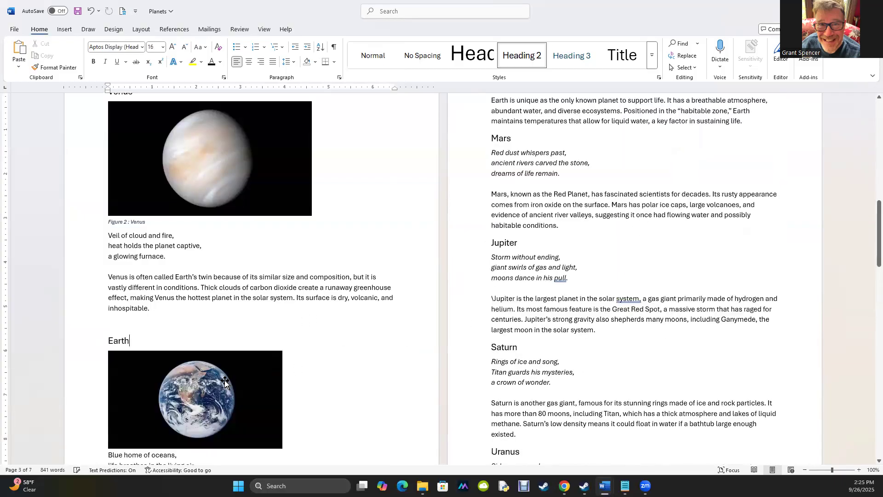
pyautogui.rightClick(228, 383)
pyautogui.click(378, 440)
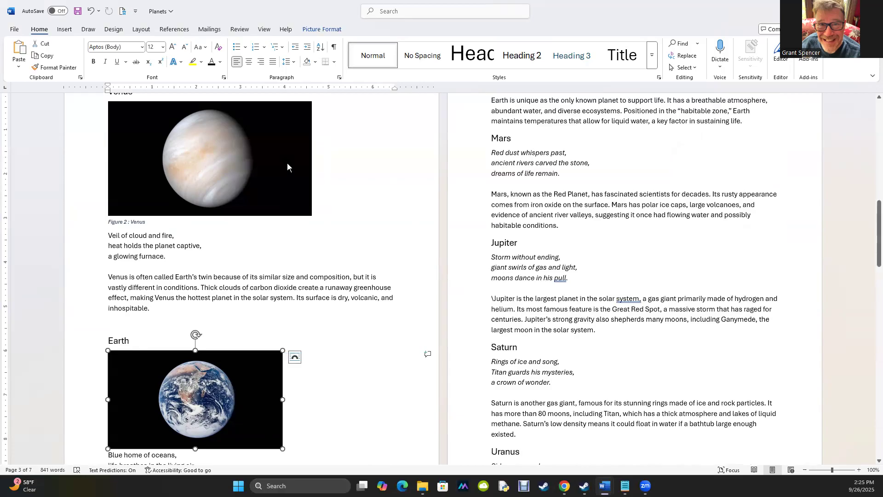
pyautogui.moveTo(282, 449); pyautogui.dragTo(312, 457)
pyautogui.rightClick(258, 428)
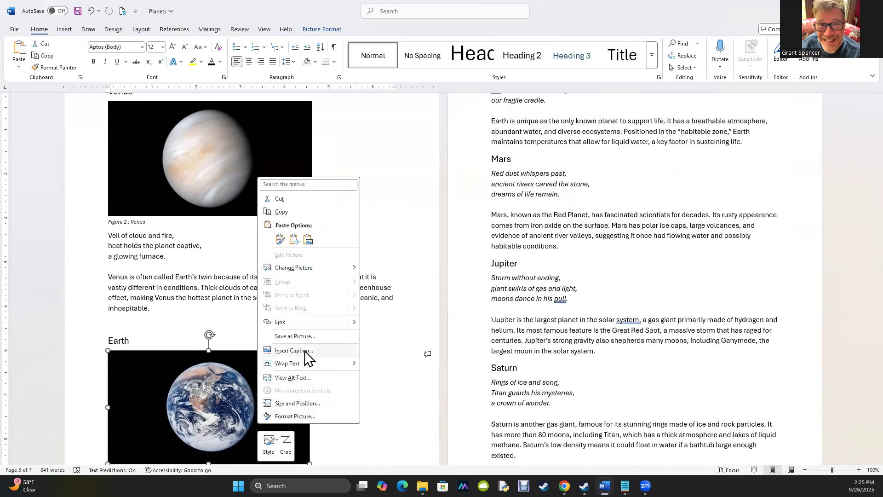
pyautogui.press('Escape')
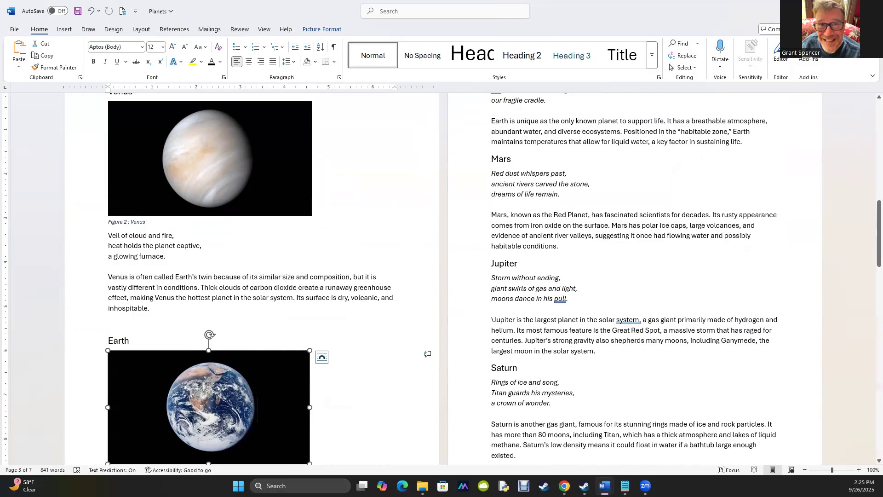
# Rerun the accessibility check and review the Earth image's placement before closing the checker
pyautogui.click(123, 14)
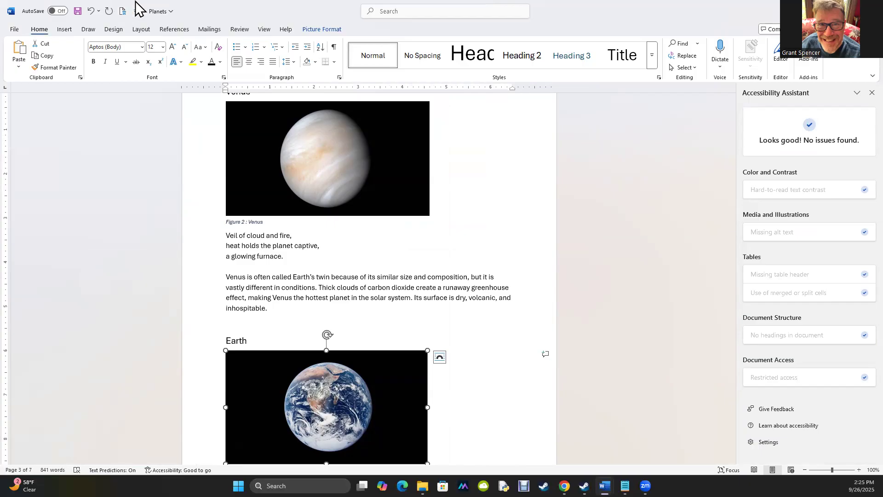
pyautogui.click(490, 304)
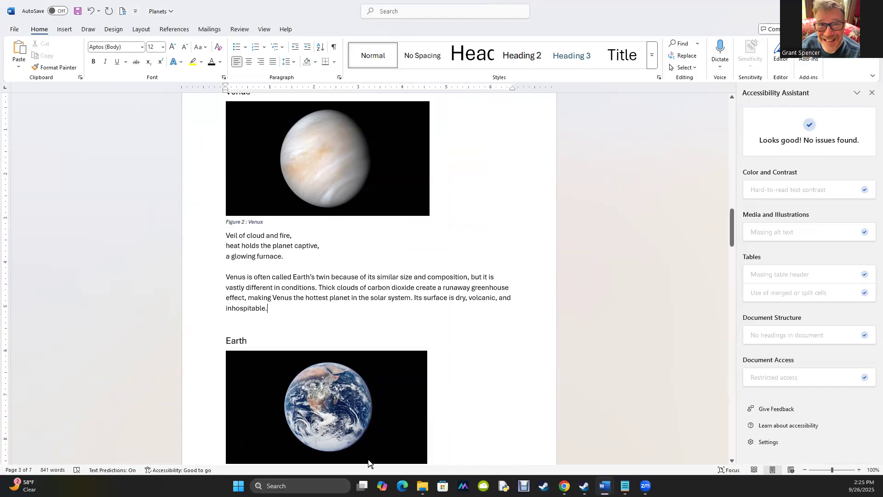
pyautogui.click(317, 389)
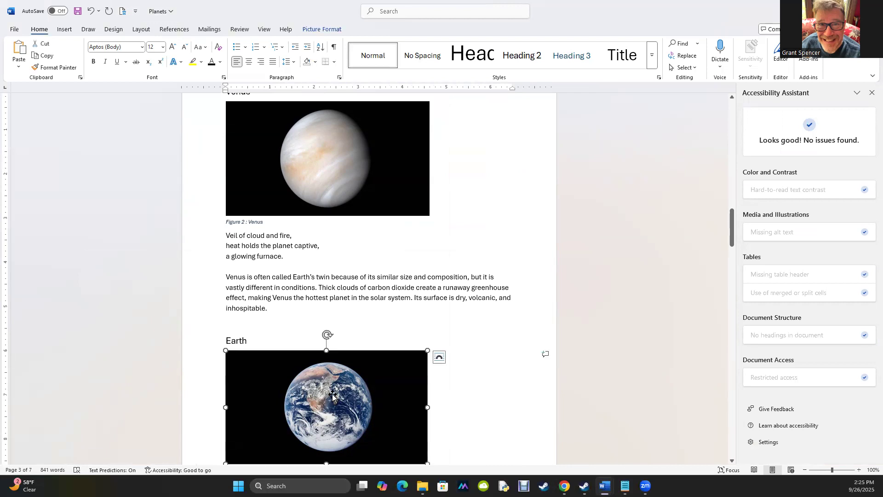
pyautogui.click(481, 397)
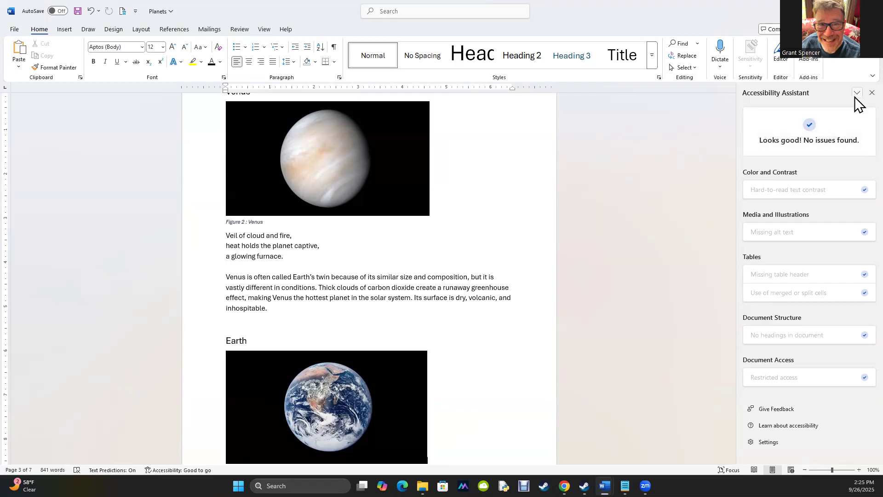
pyautogui.click(870, 94)
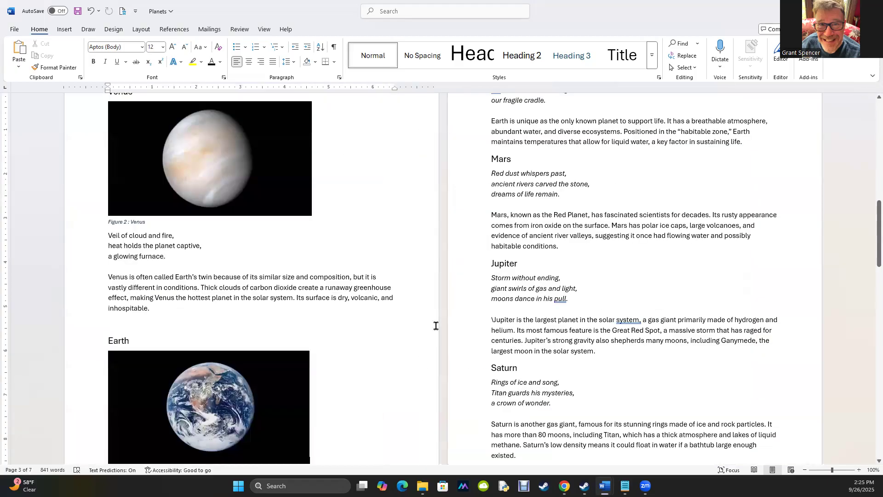